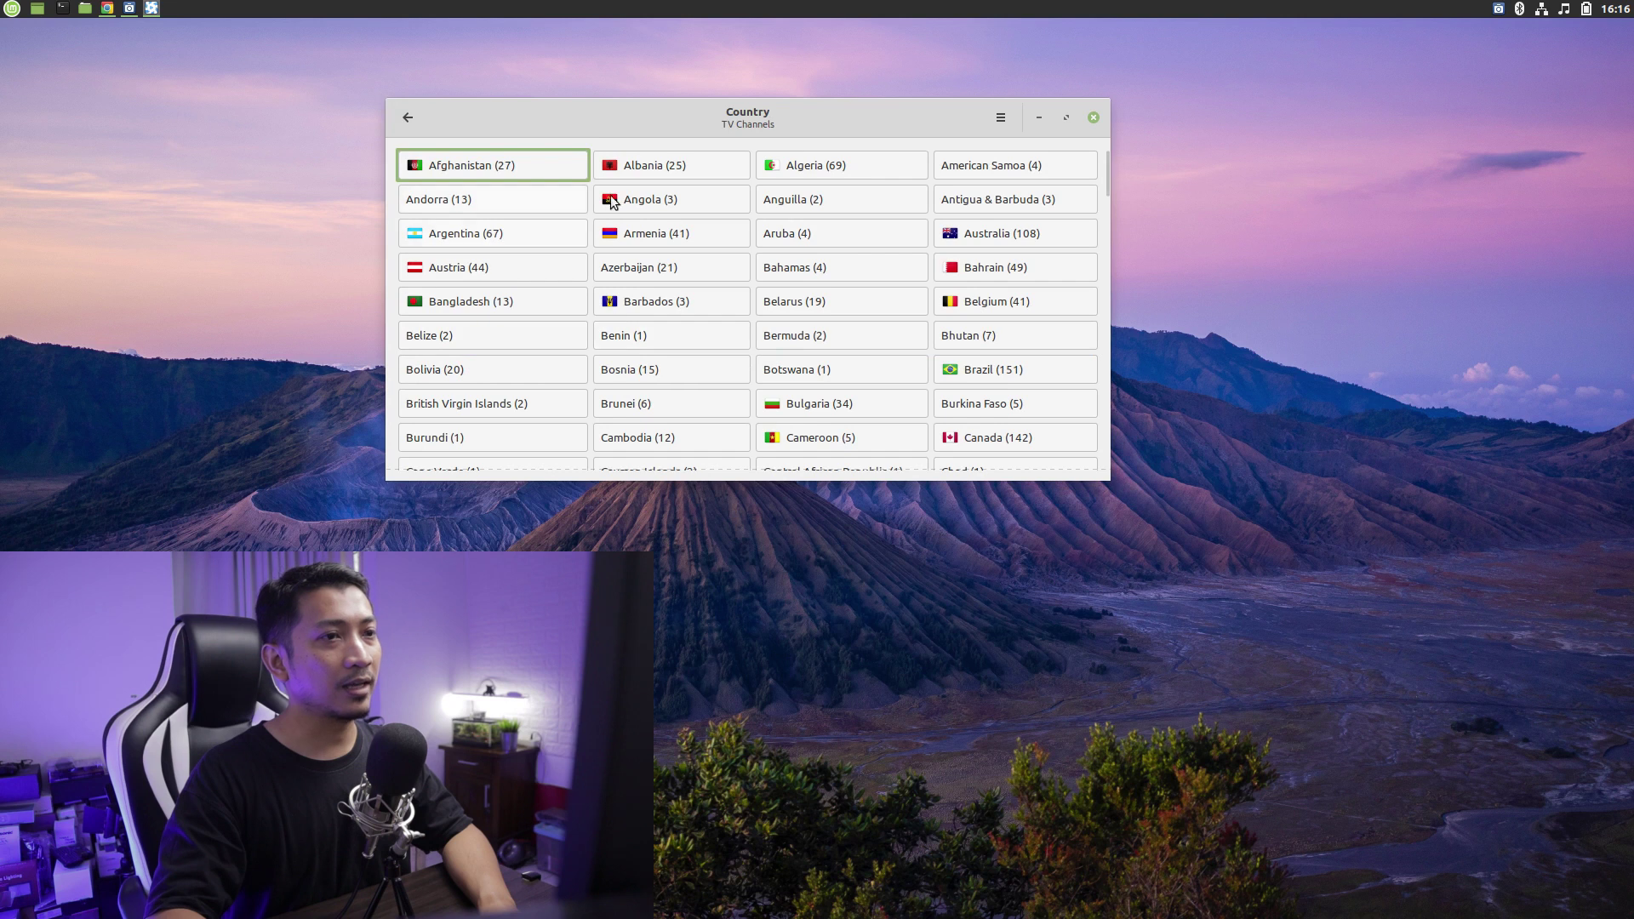
# Look through the countries in the TV channel list and open Indonesia's channels
pyautogui.scroll(-10, 513, 259)
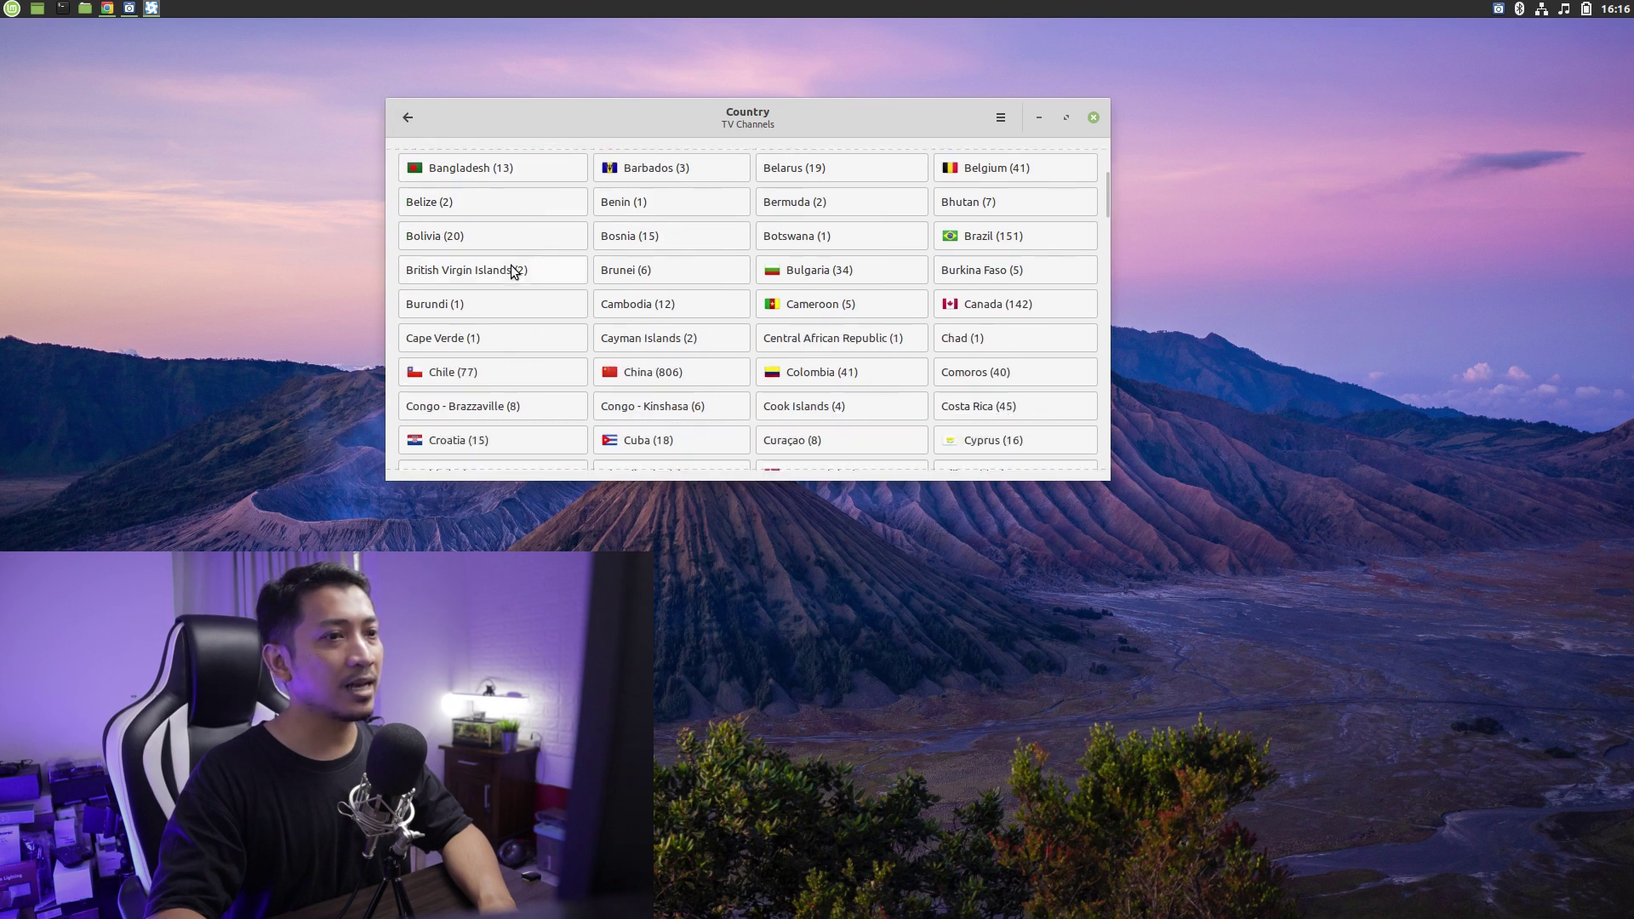
pyautogui.scroll(-12, 523, 295)
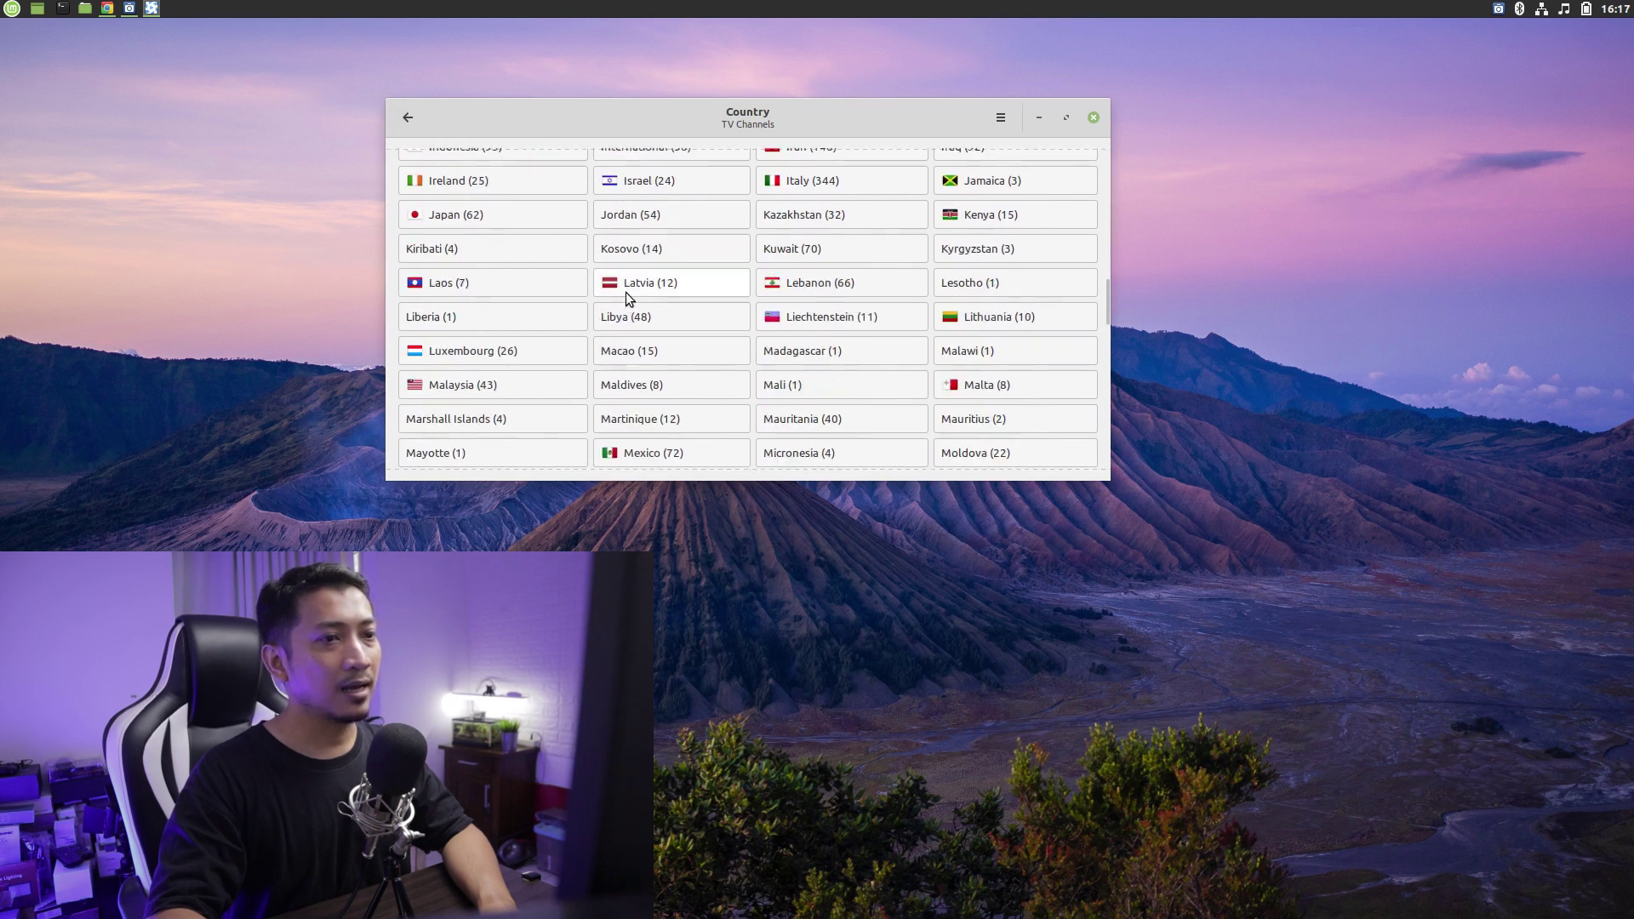
pyautogui.scroll(-7, 625, 293)
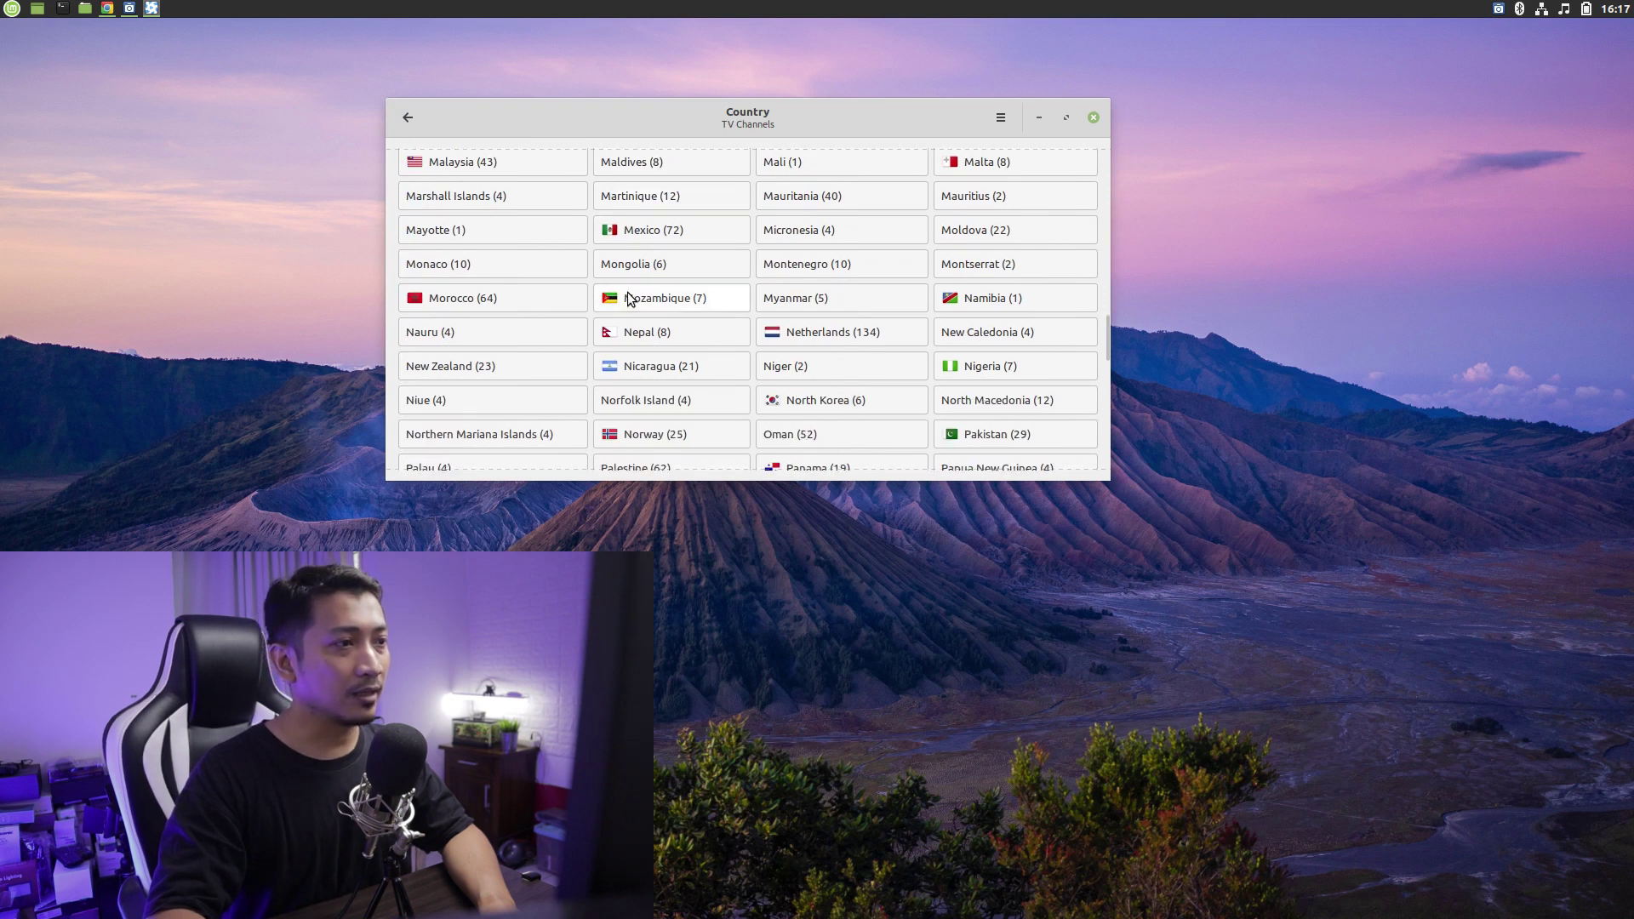
pyautogui.scroll(-11, 617, 300)
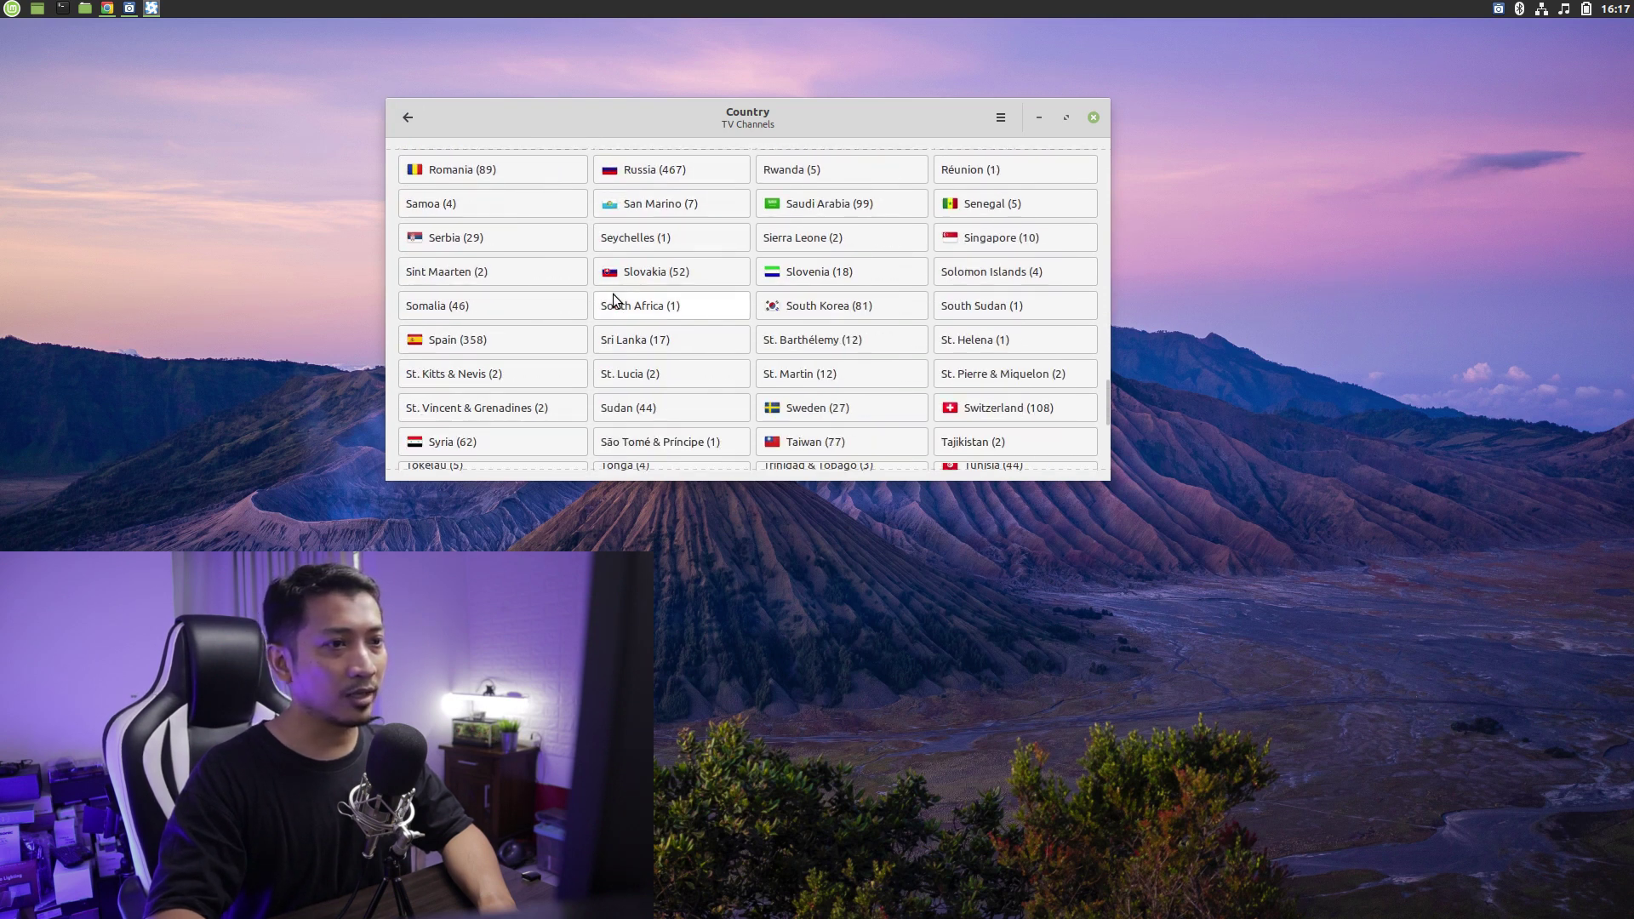
pyautogui.scroll(-1, 612, 293)
pyautogui.scroll(4, 613, 293)
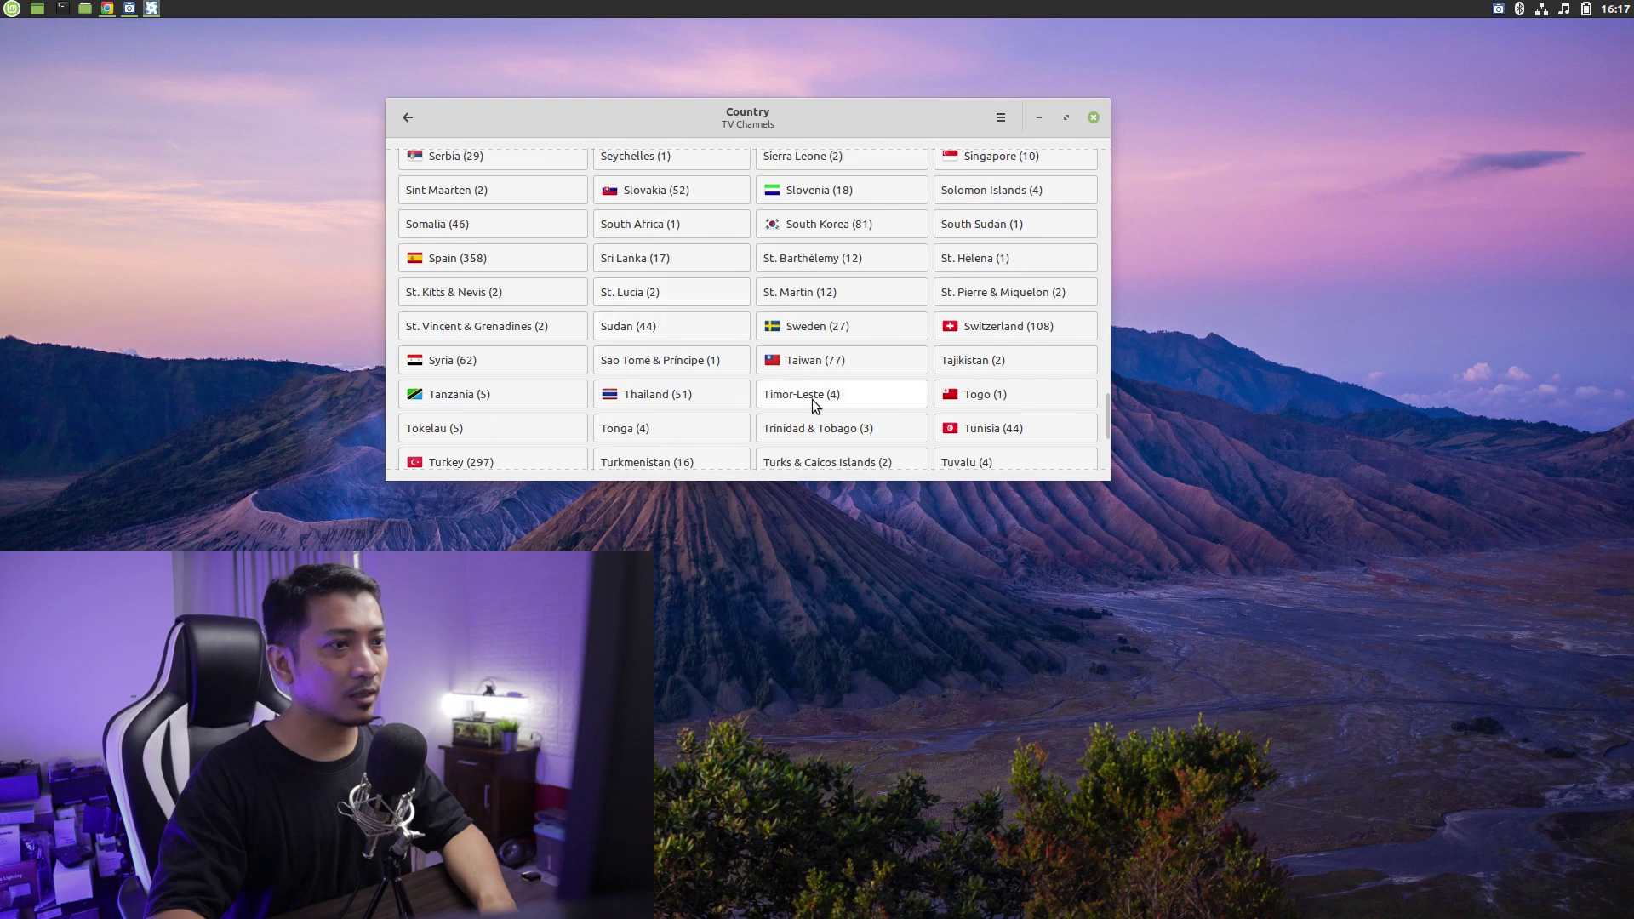
pyautogui.scroll(20, 477, 272)
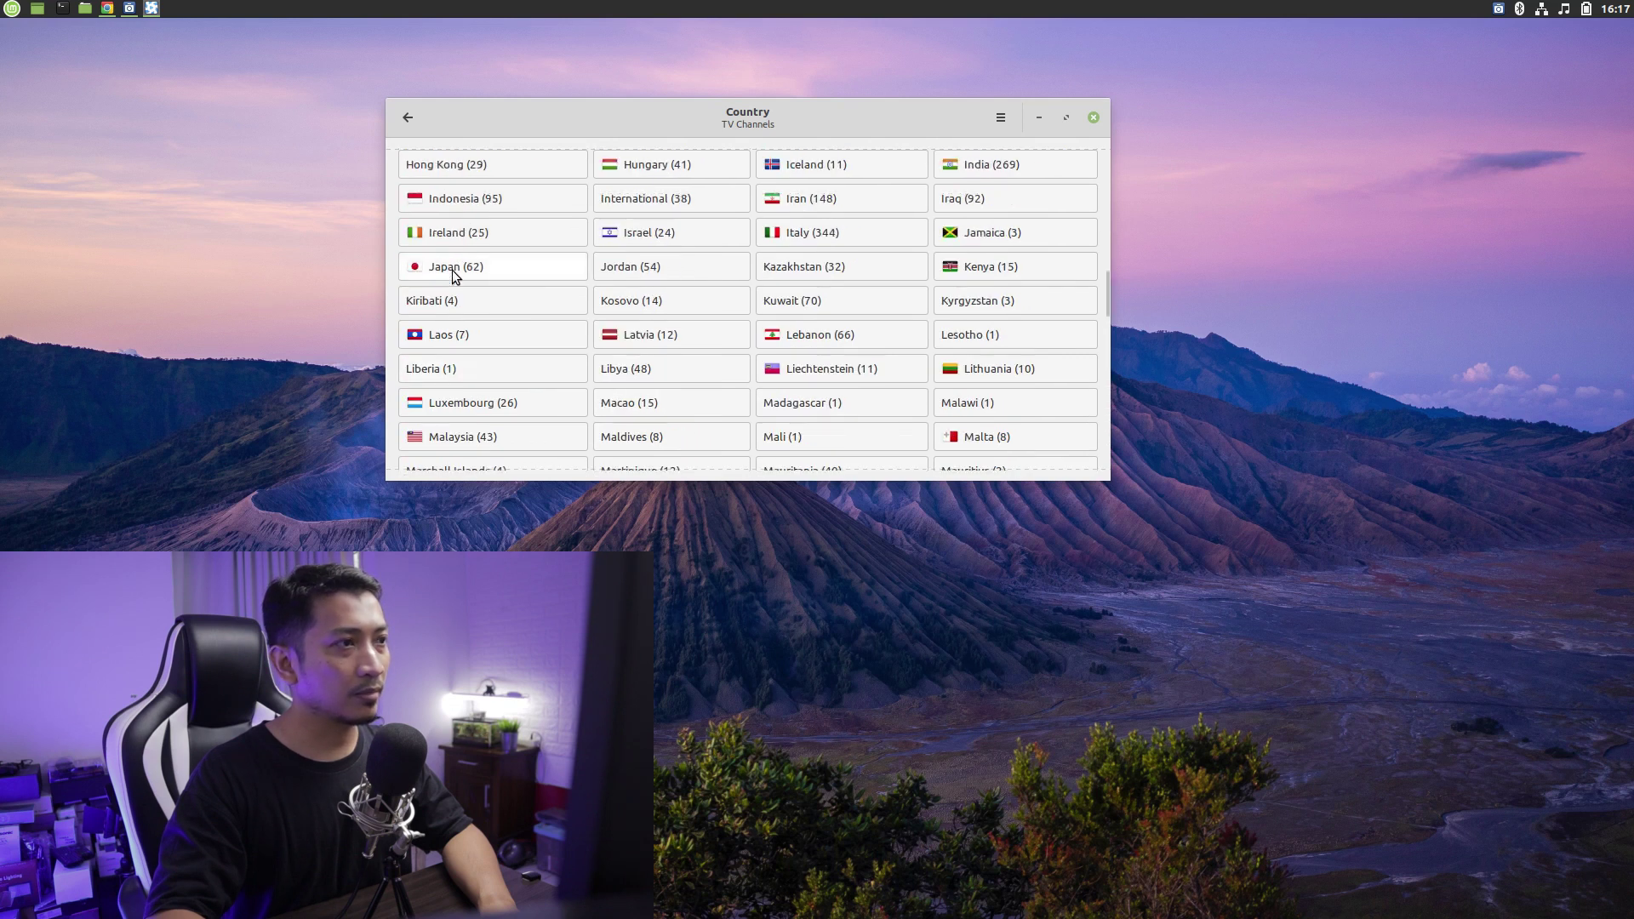
pyautogui.click(495, 206)
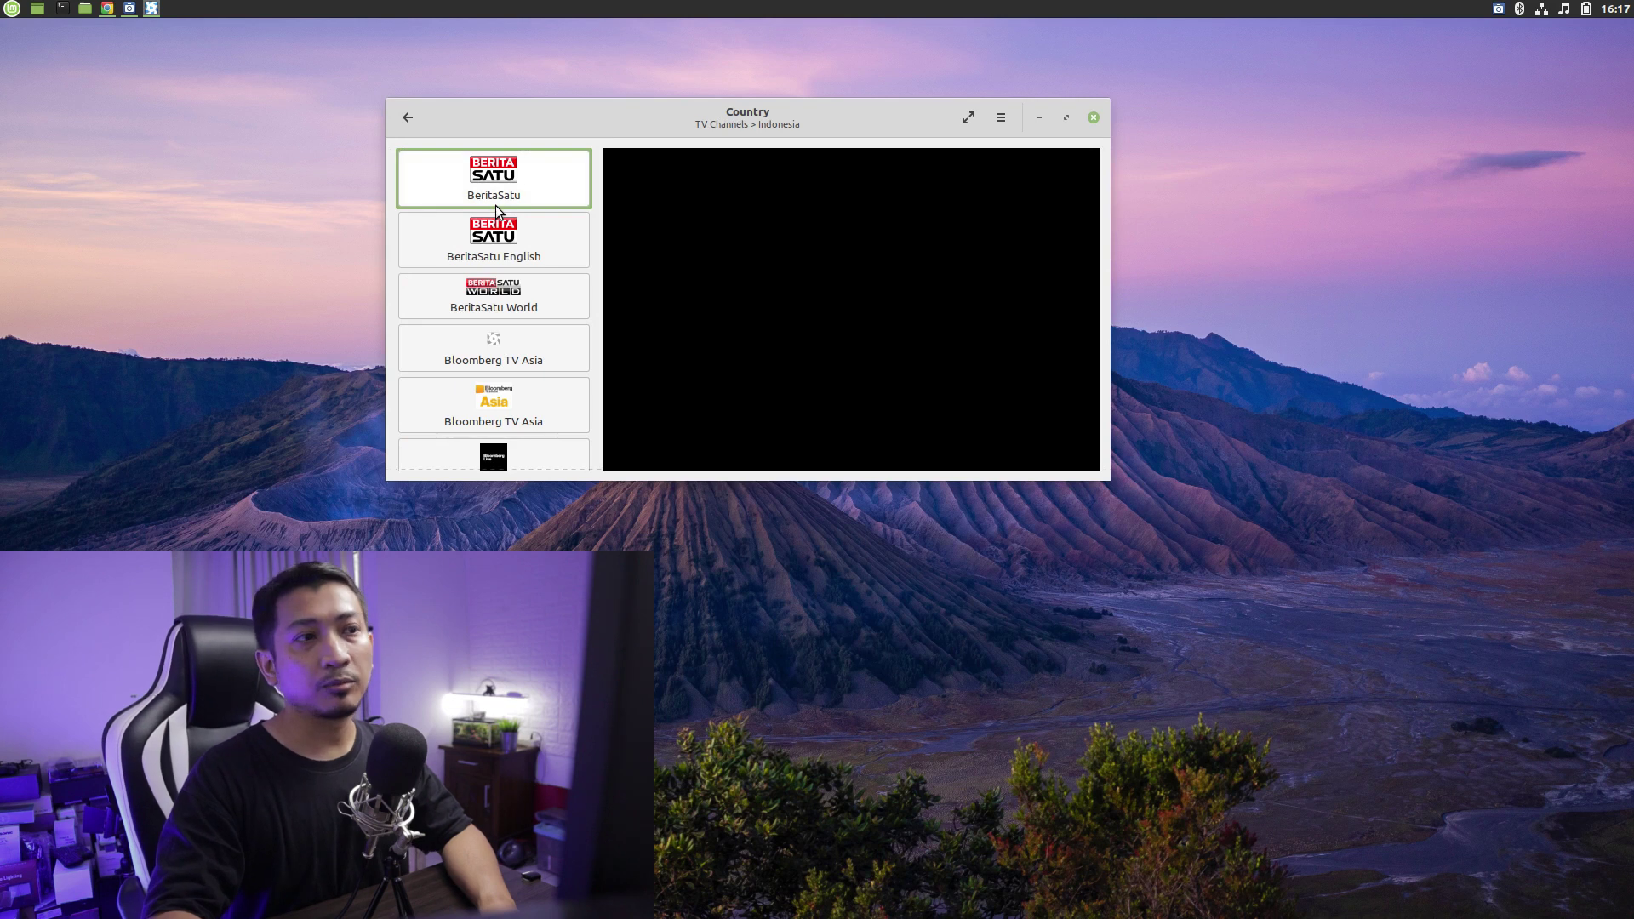
# Find the CNN Indonesia channel among the Indonesian channels and play it
pyautogui.scroll(-10, 512, 293)
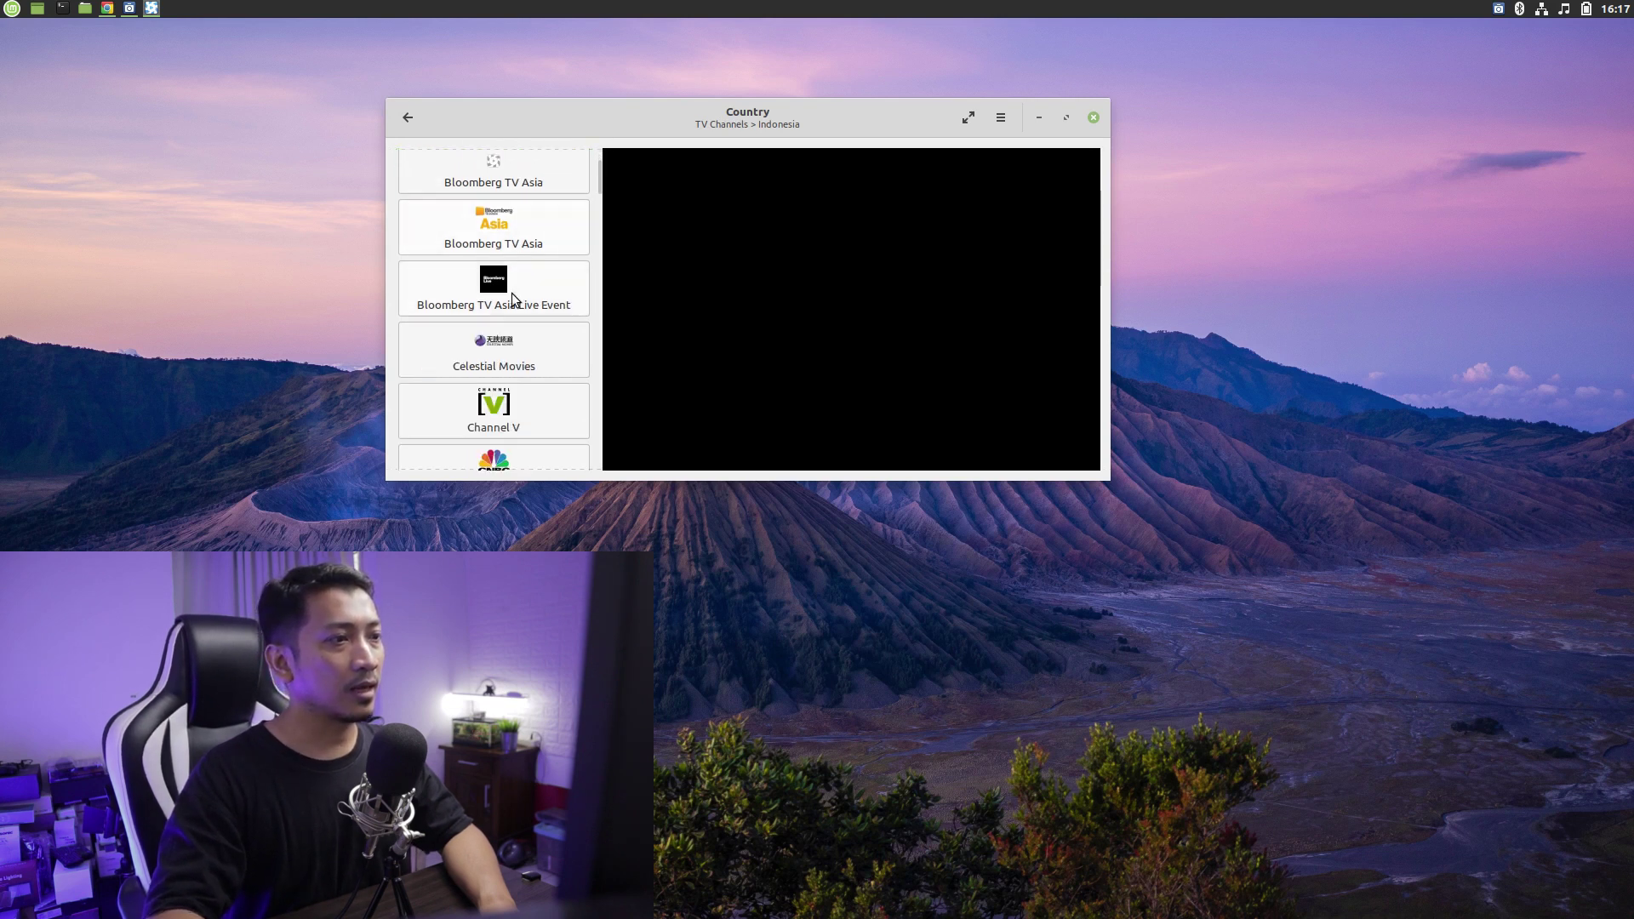
pyautogui.scroll(3, 512, 294)
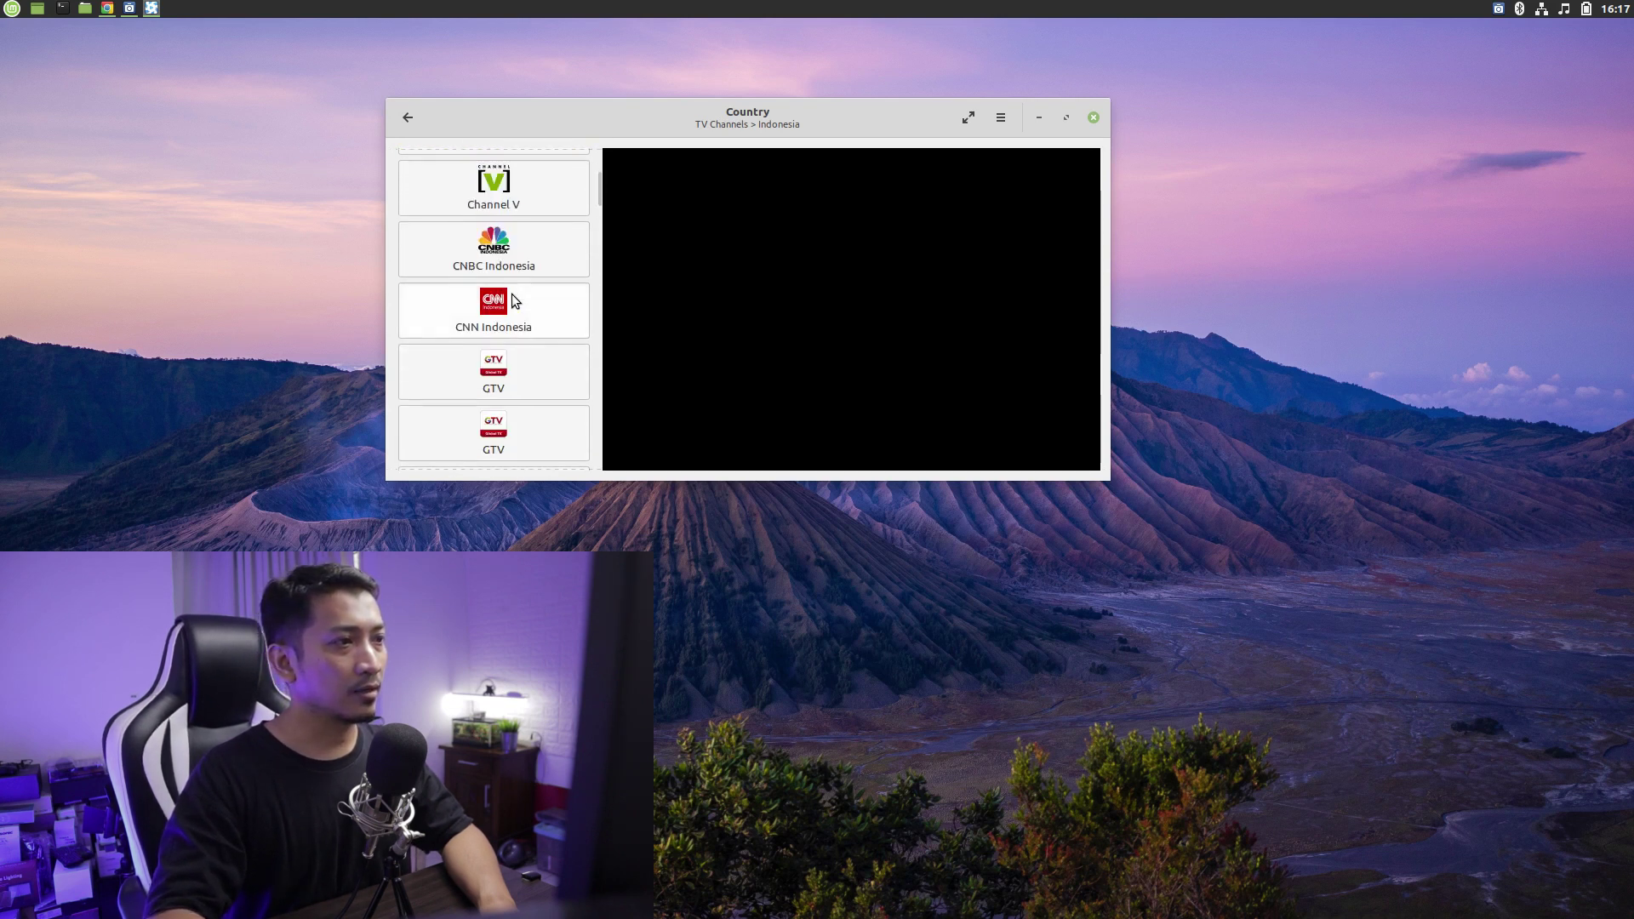
pyautogui.click(509, 317)
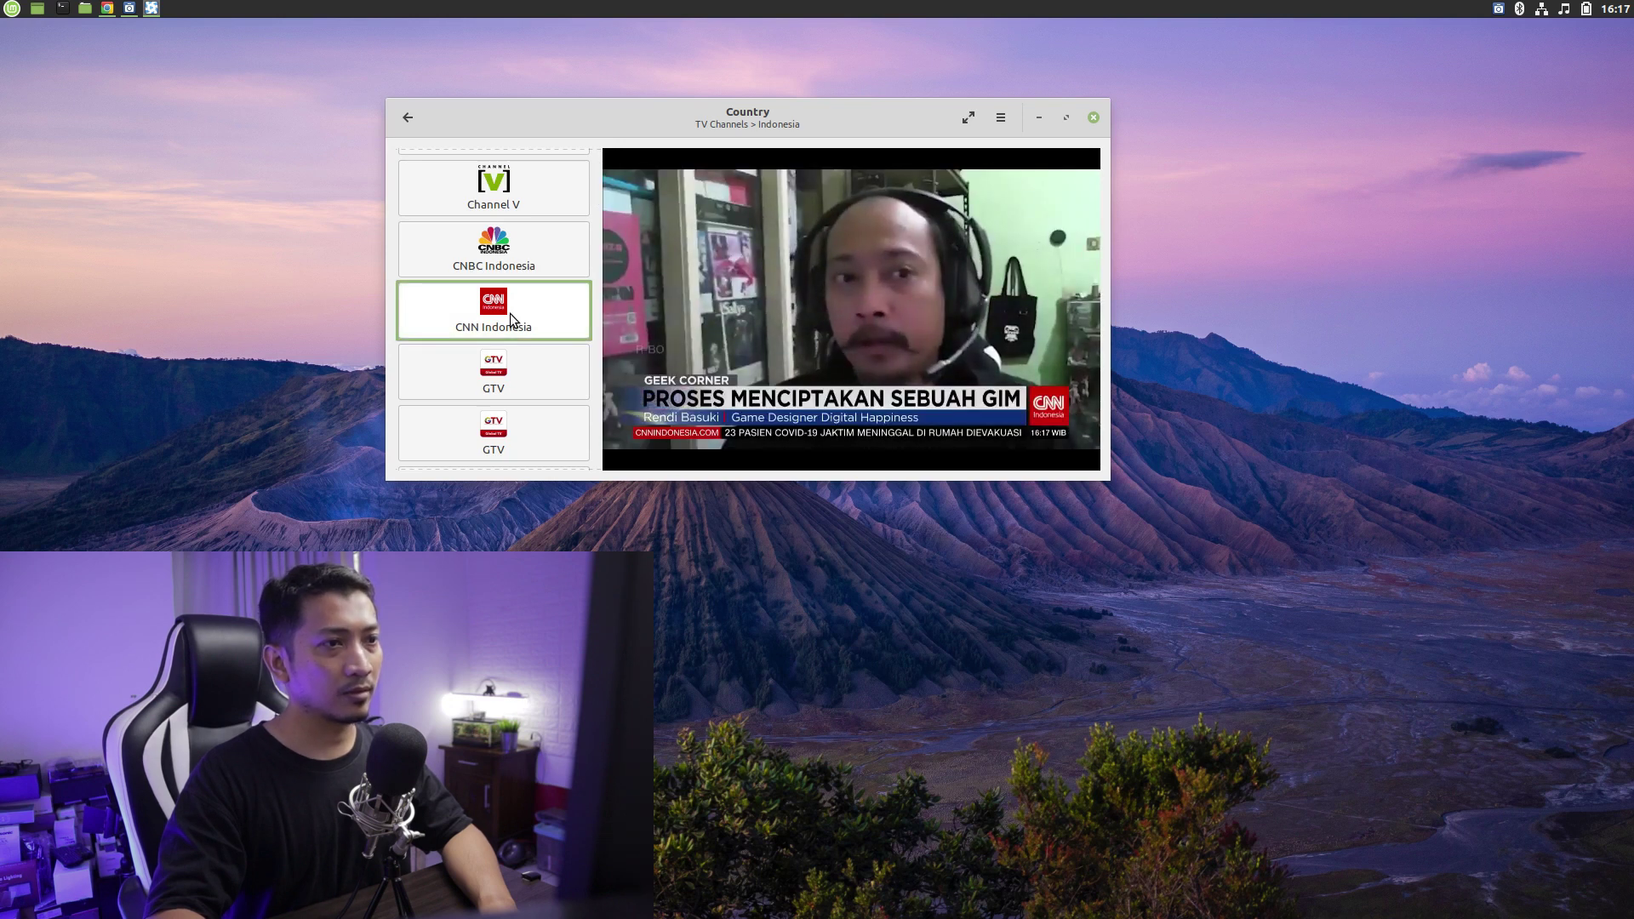
# Raise the system volume and maximize the window playing CNN Indonesia
pyautogui.press('XF86AudioRaiseVolume')
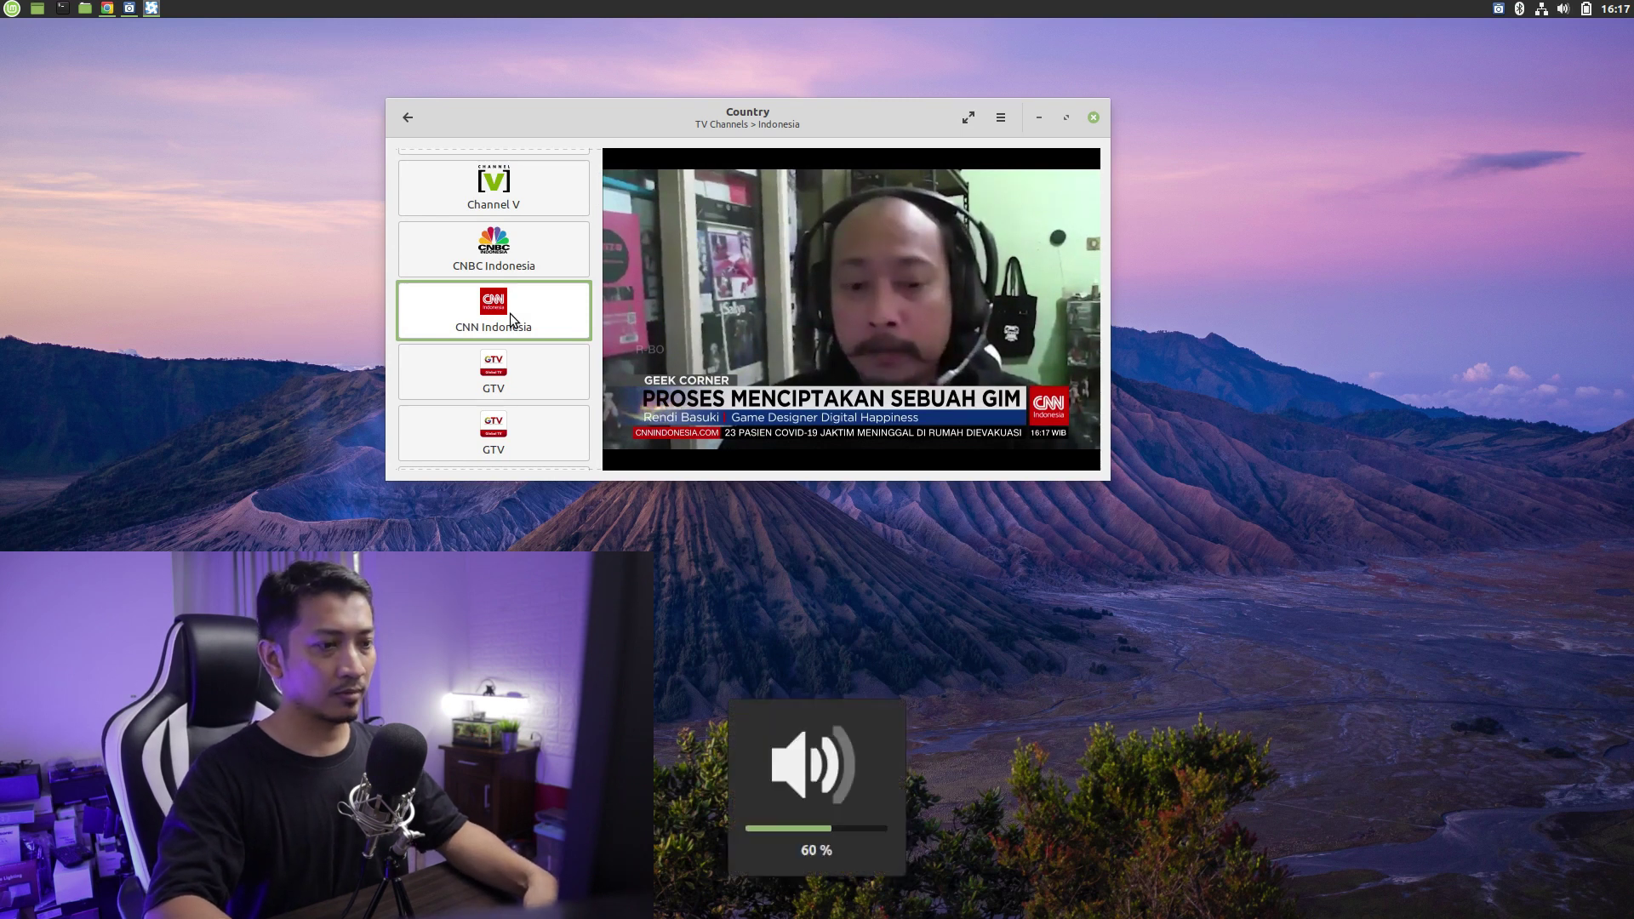
pyautogui.press('XF86AudioRaiseVolume')
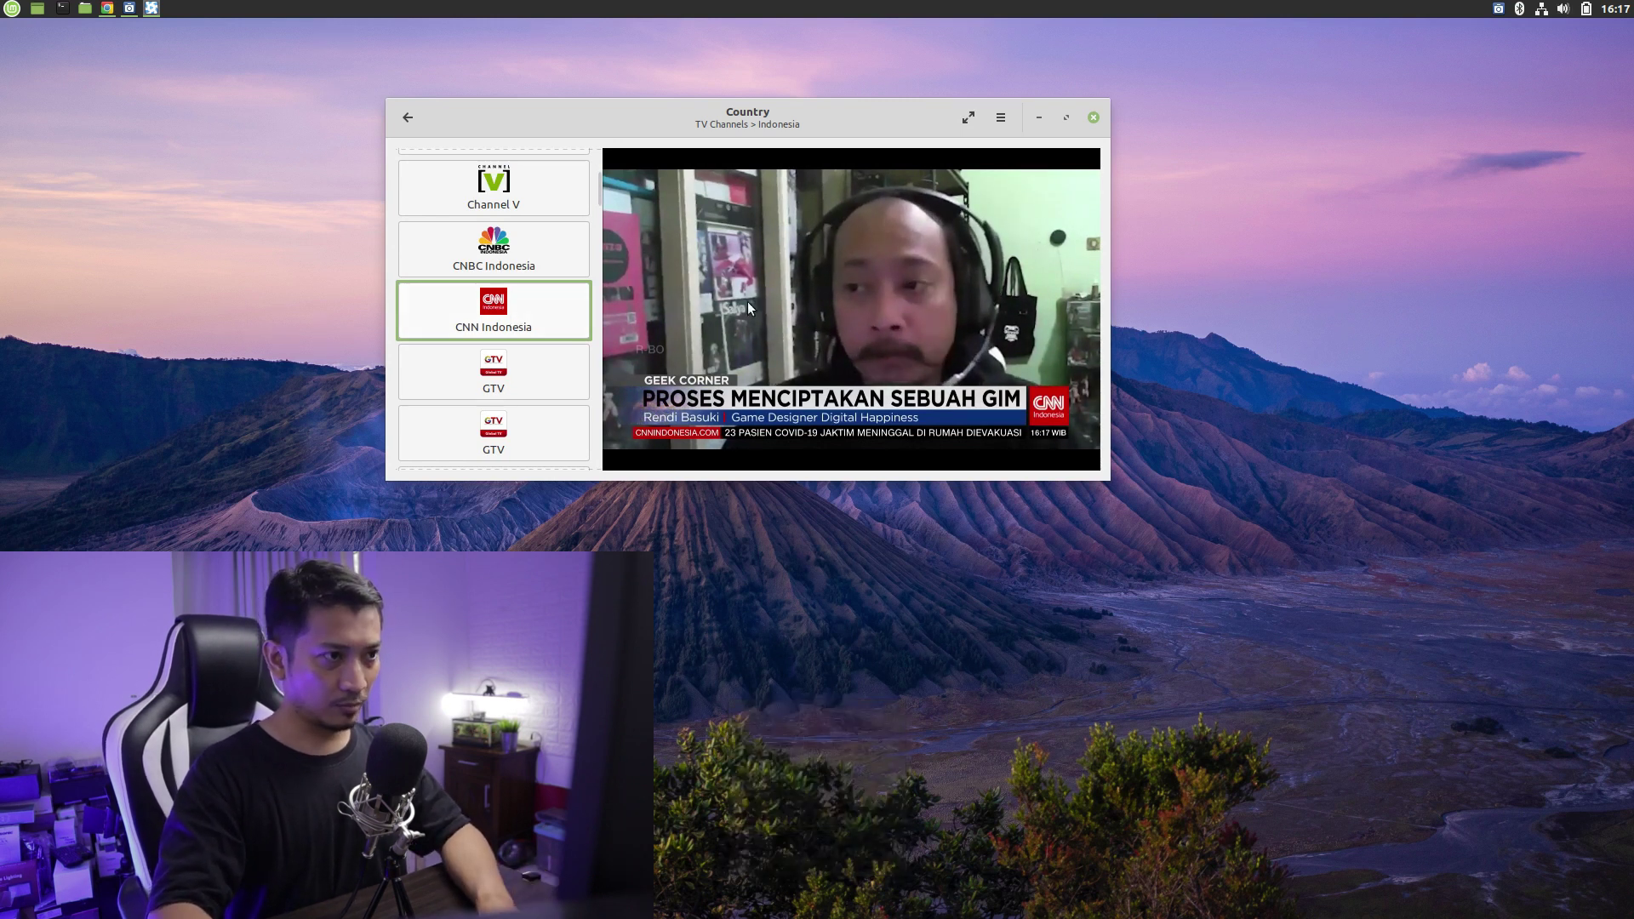
pyautogui.moveTo(747, 314)
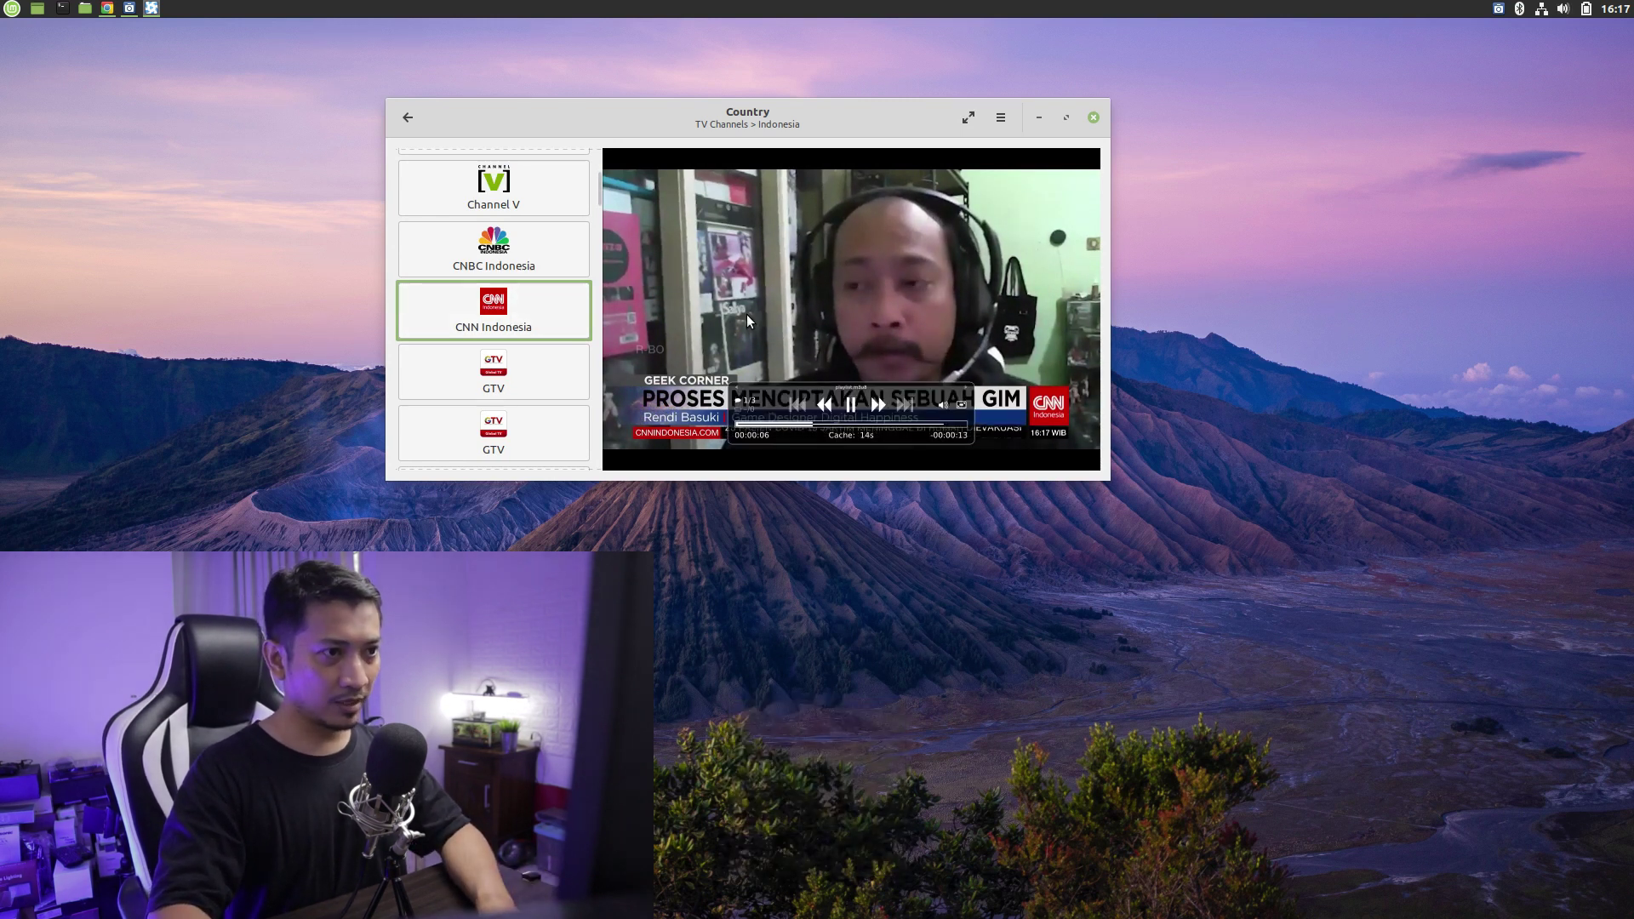
pyautogui.click(1063, 119)
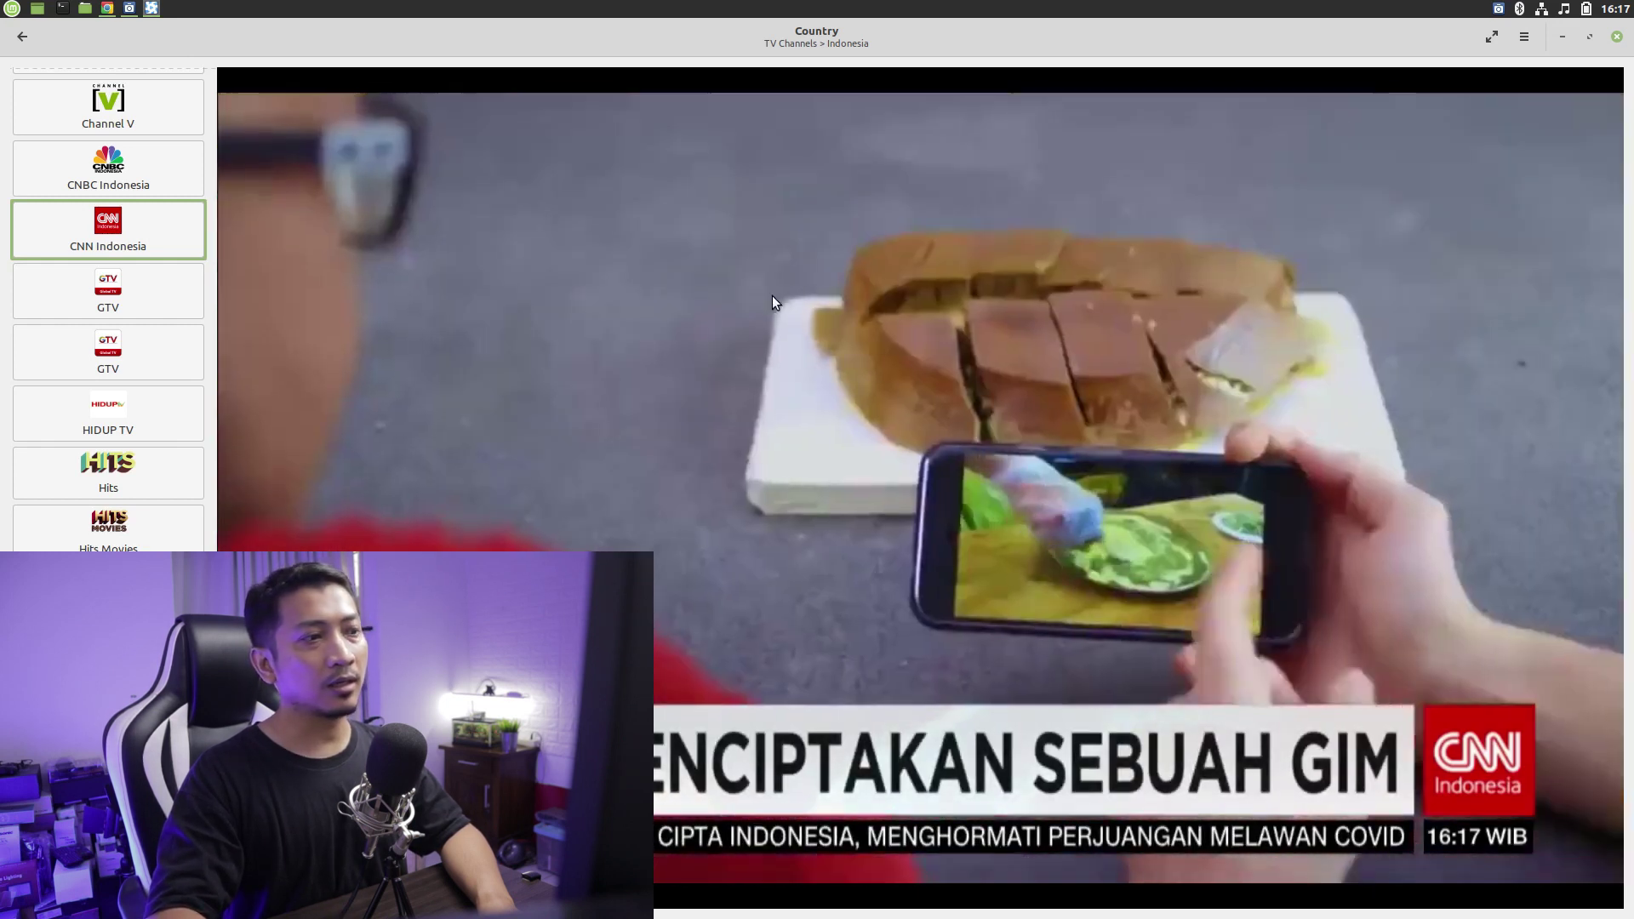
# Lower the system volume and browse further down the Indonesian channel list
pyautogui.press('XF86AudioLowerVolume')
pyautogui.press('XF86AudioLowerVolume')
pyautogui.press('XF86AudioLowerVolume')
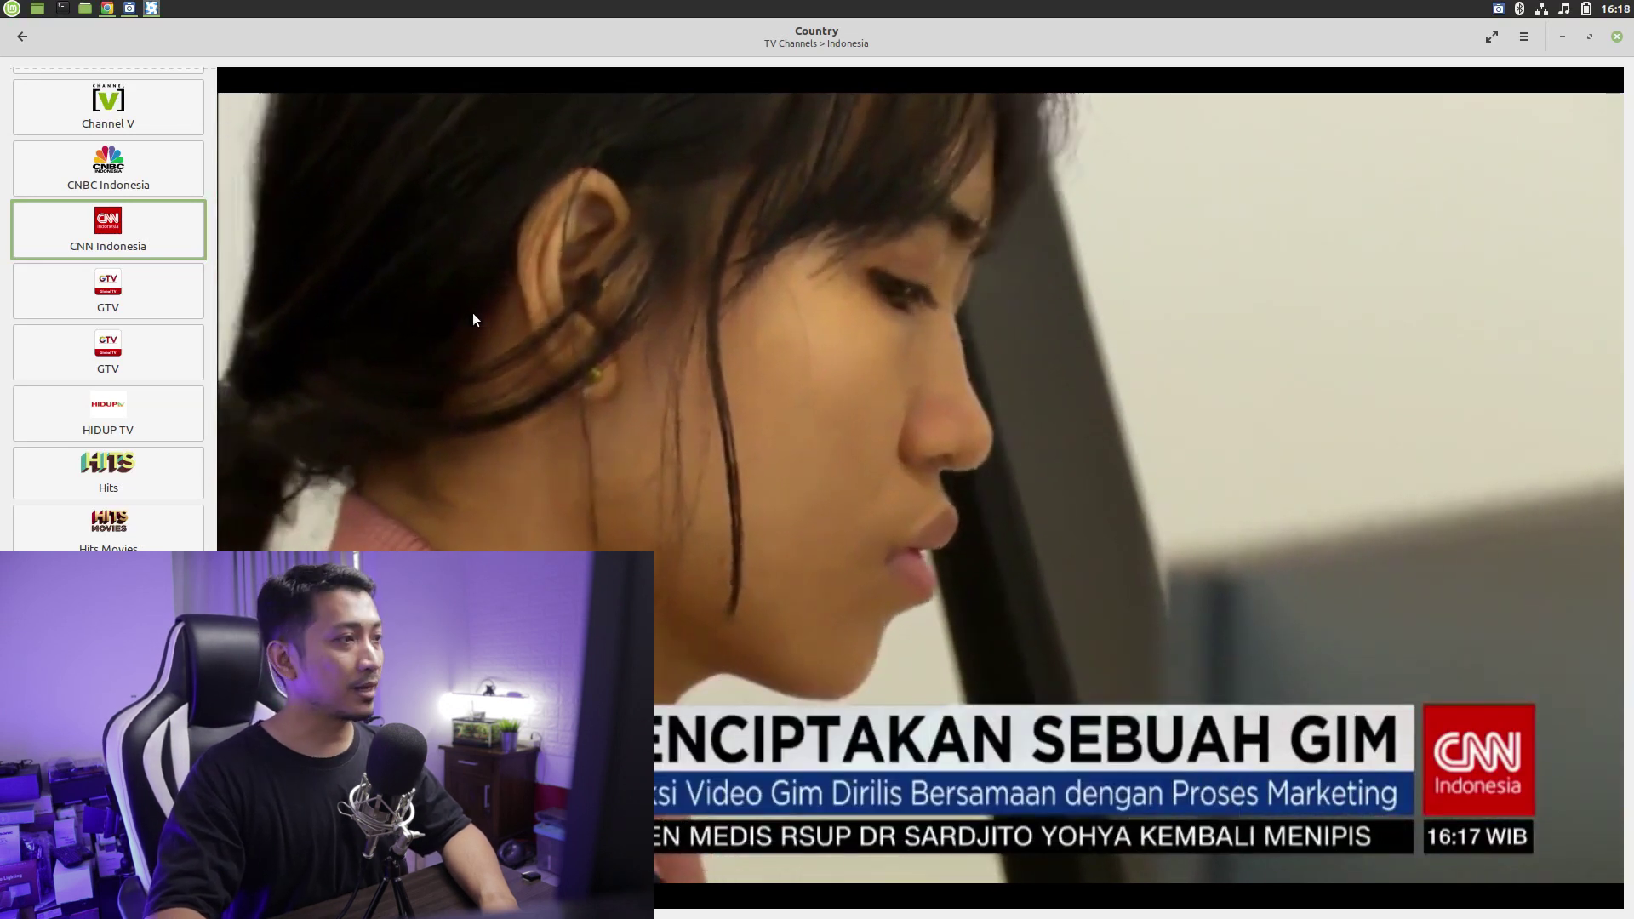
pyautogui.scroll(-1, 143, 328)
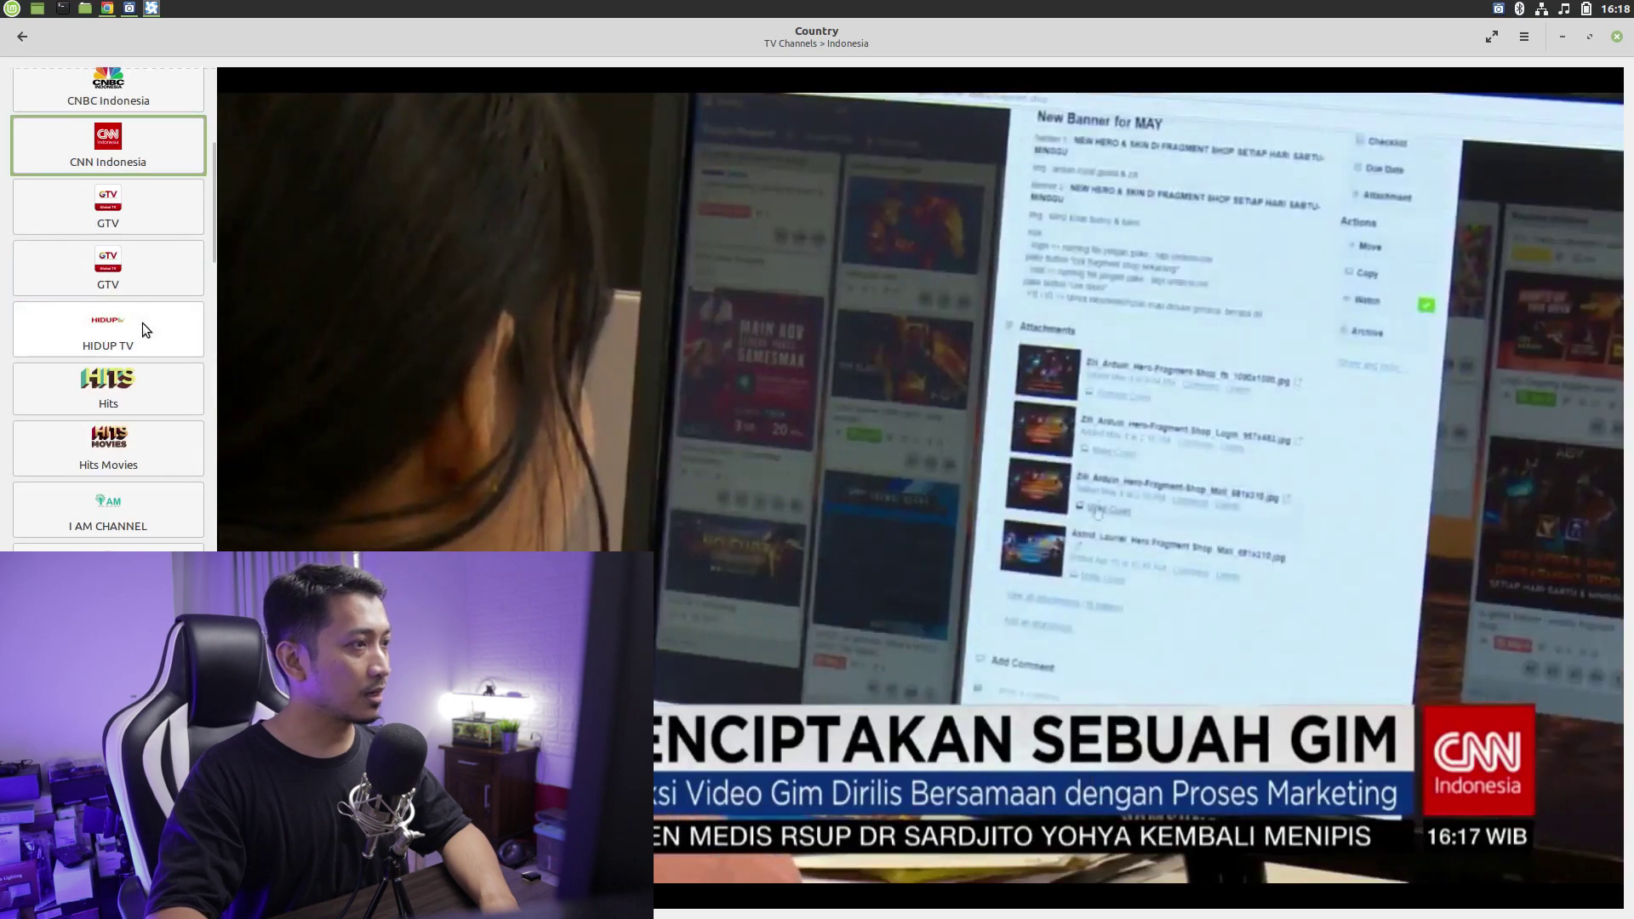
pyautogui.scroll(-5, 139, 366)
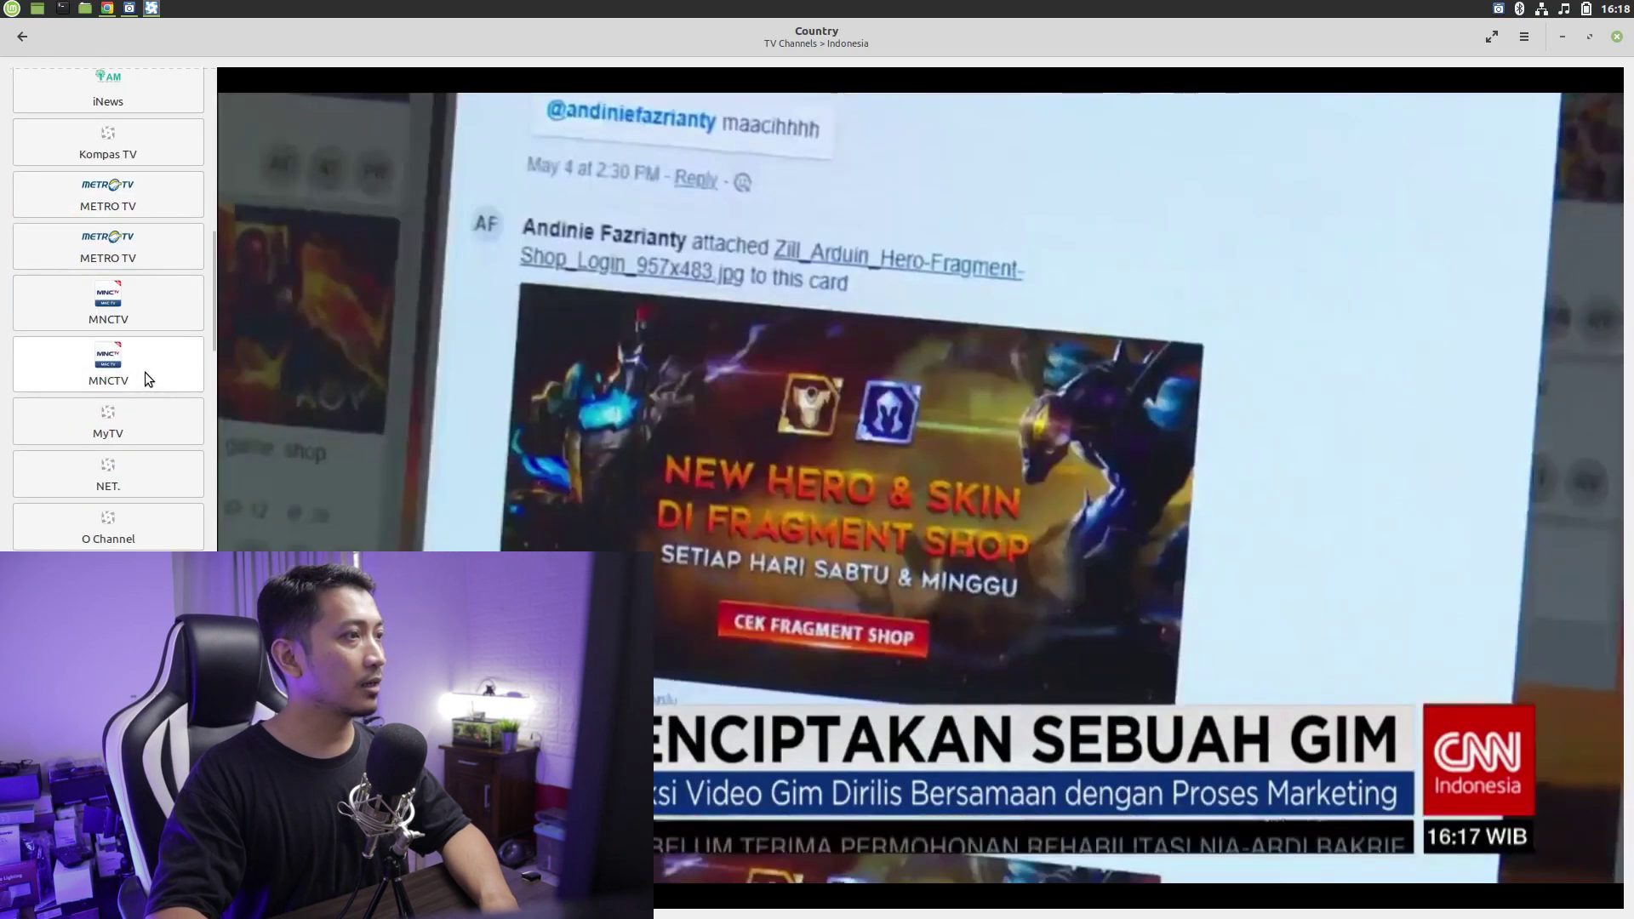
pyautogui.scroll(-3, 145, 371)
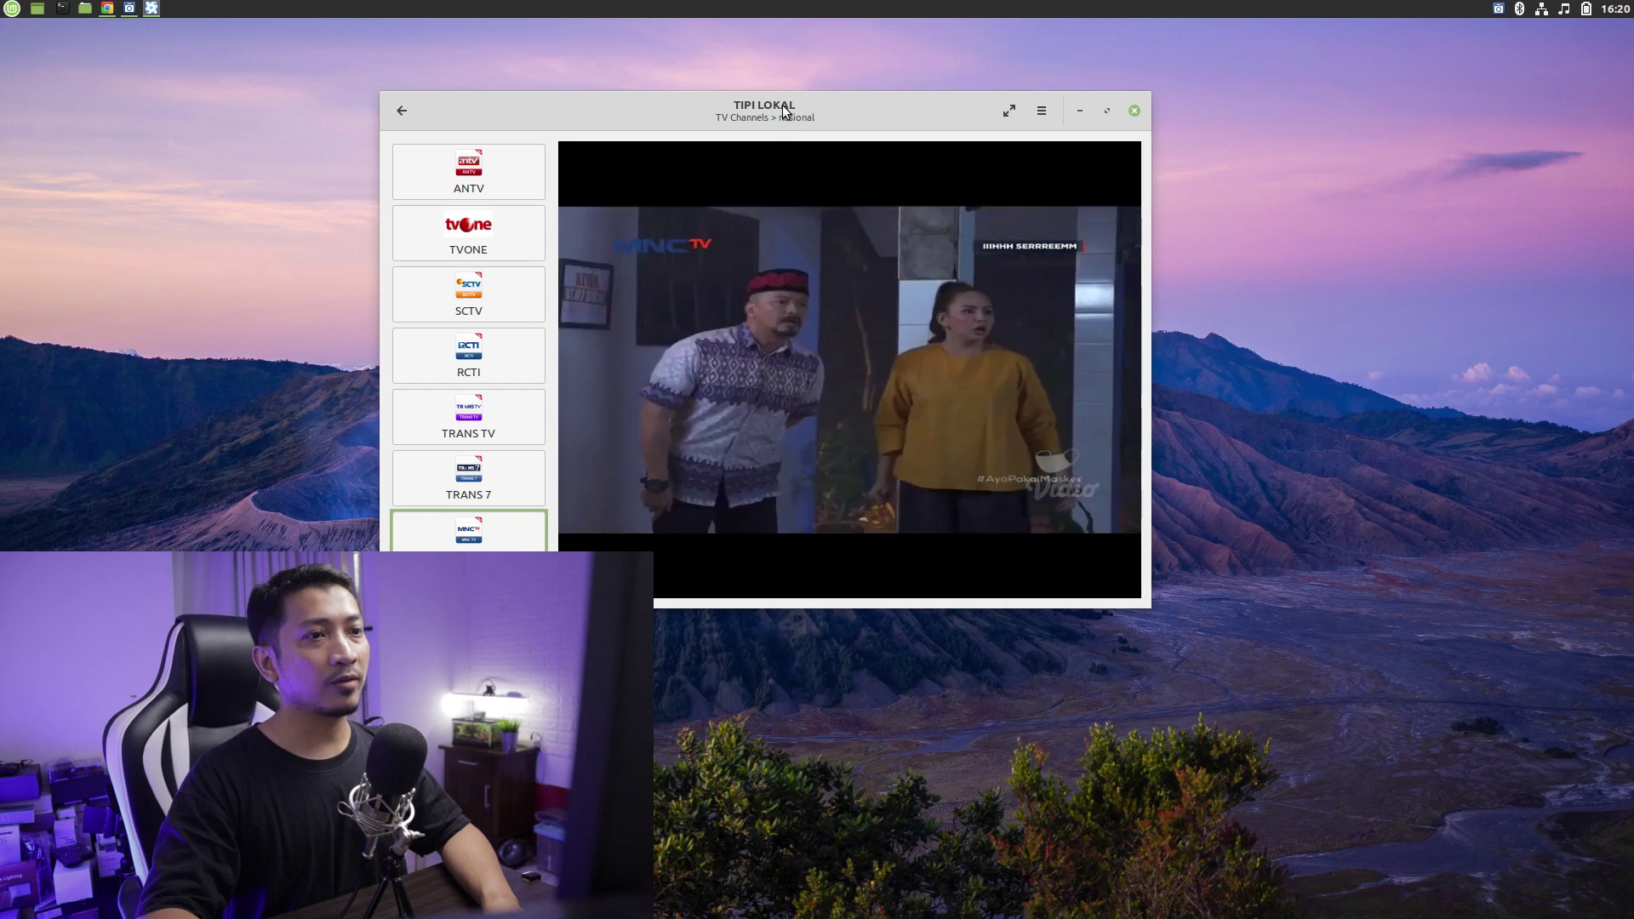
# Shift the player window slightly and return from the nasional channels to the TIPI LOKAL start page
pyautogui.moveTo(783, 105); pyautogui.dragTo(760, 120)
pyautogui.moveTo(692, 354)
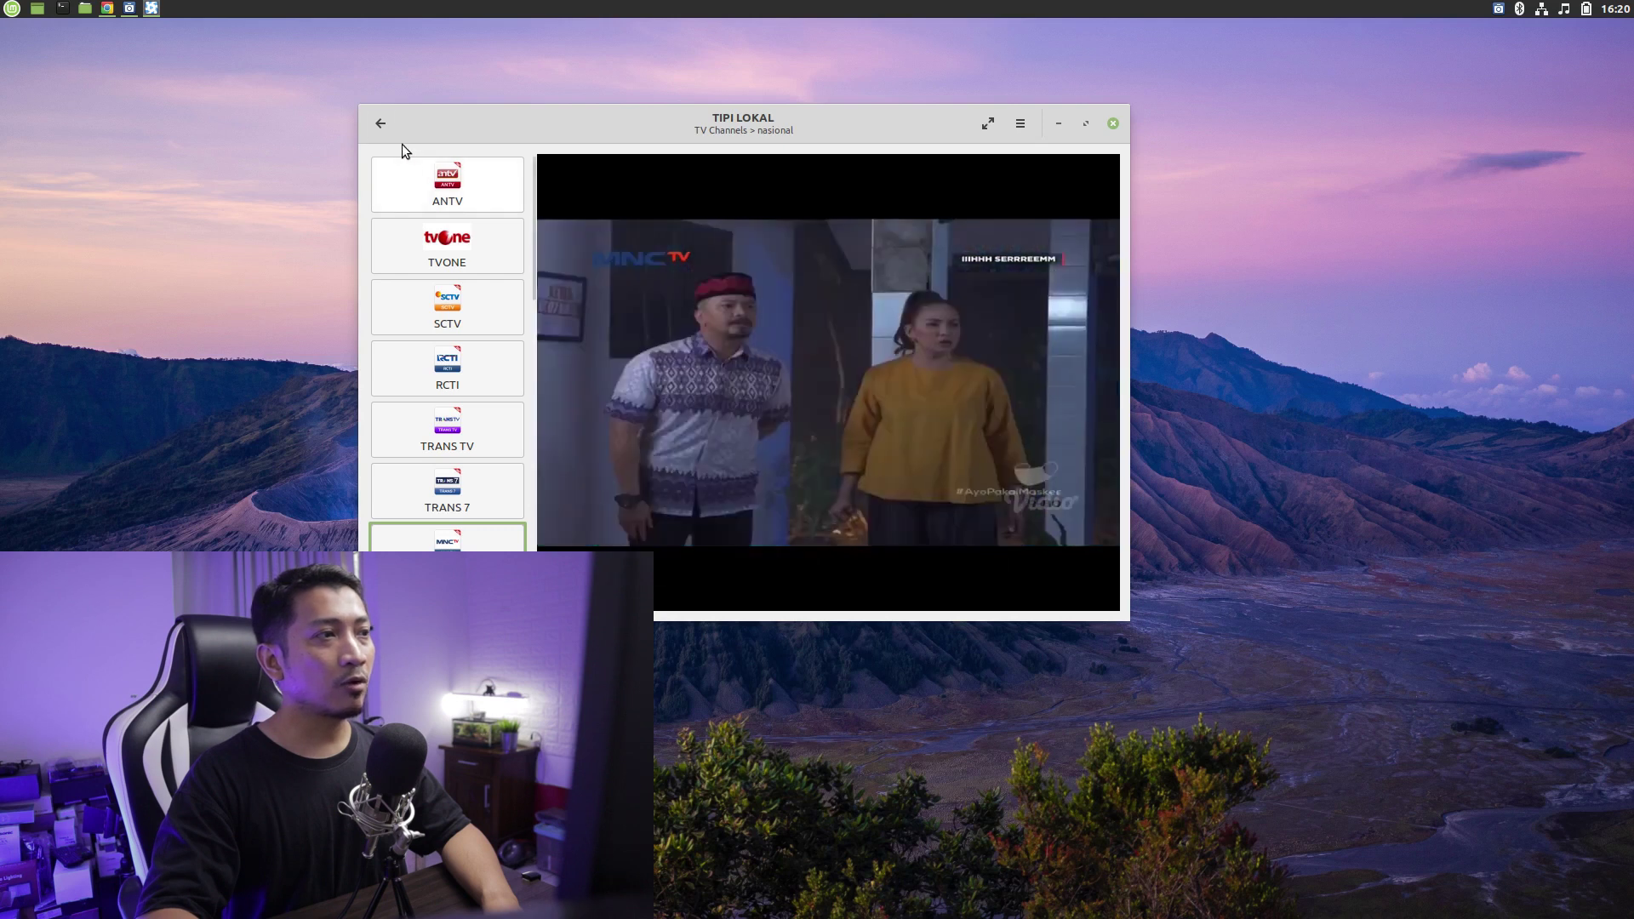
pyautogui.click(379, 124)
pyautogui.click(380, 124)
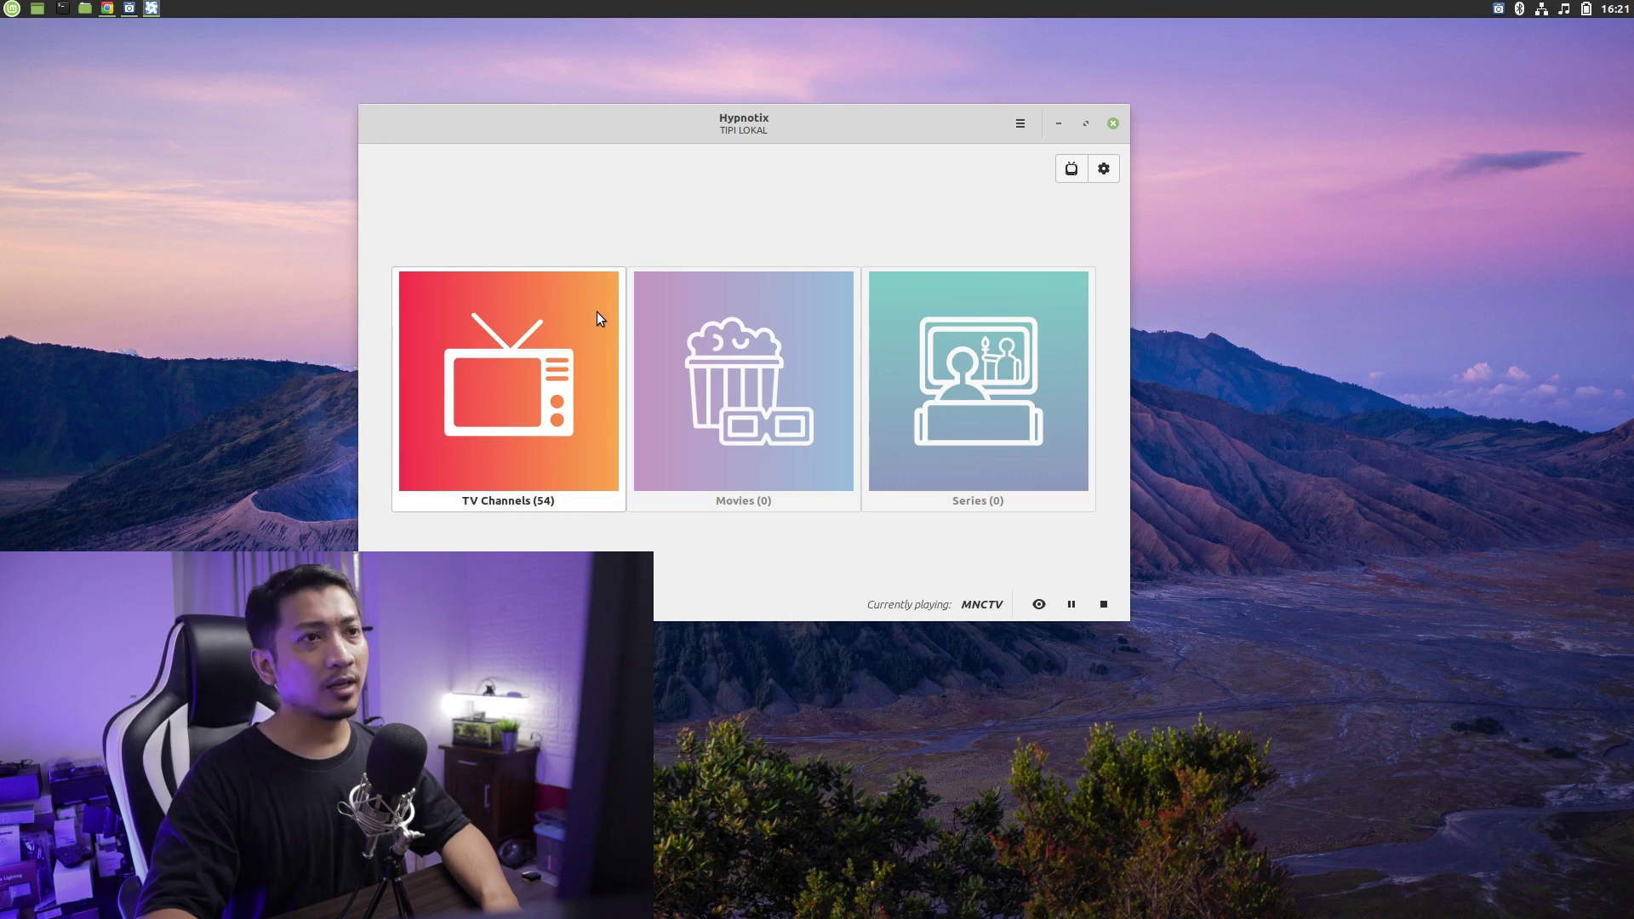
# Examine the M3U URL in the TIPI LOKAL provider's settings and return to the provider list
pyautogui.click(1071, 169)
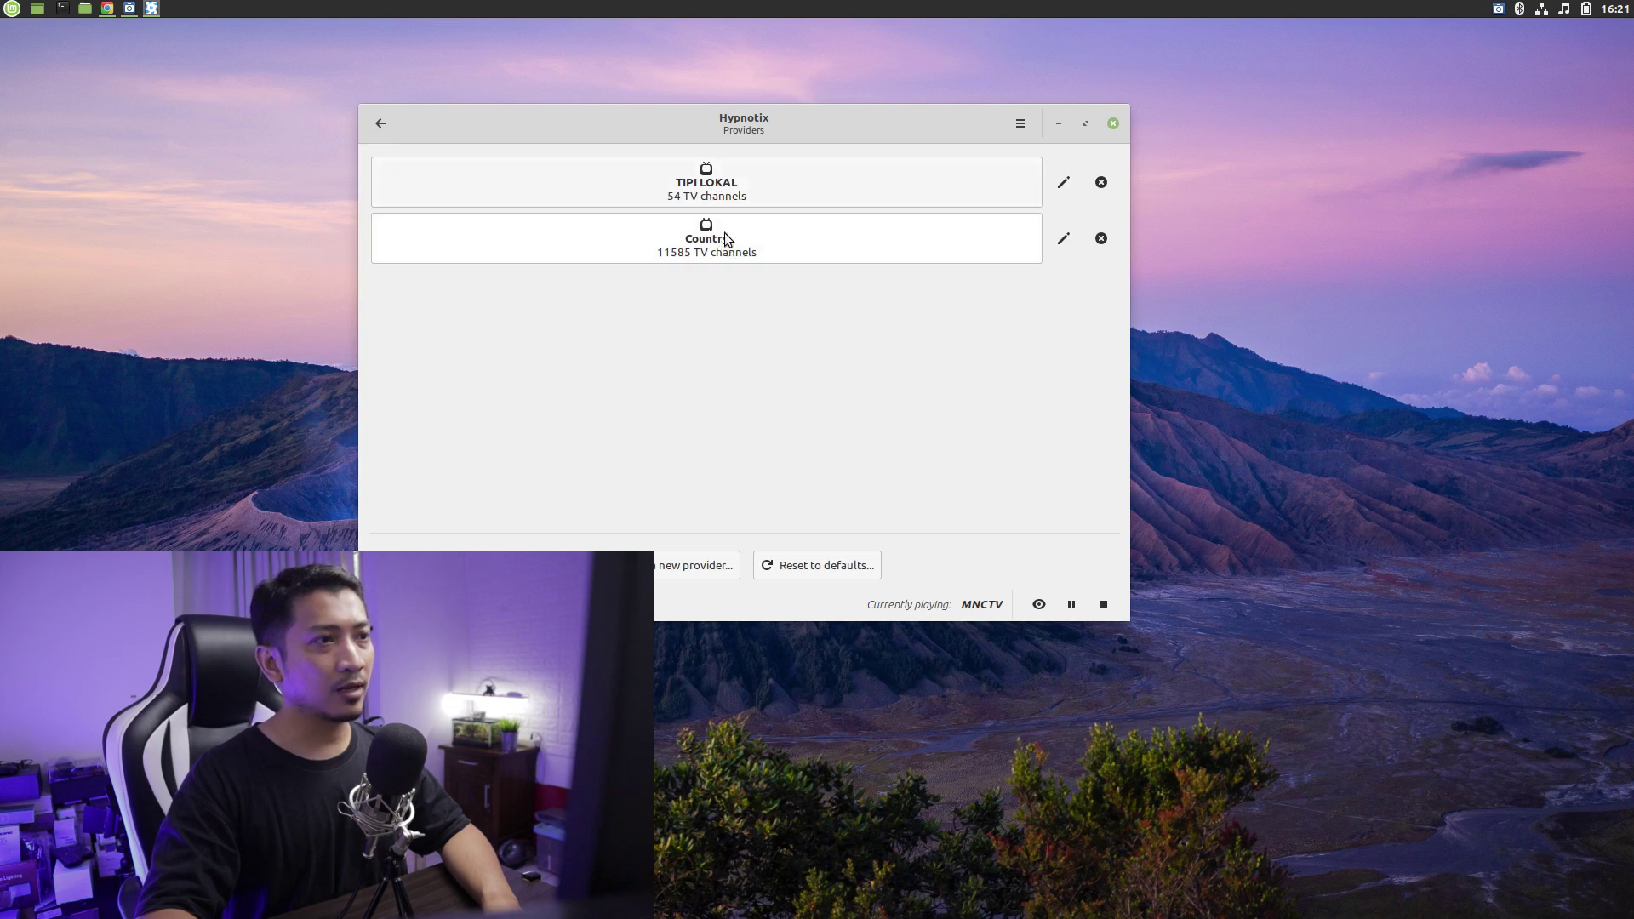
pyautogui.click(1062, 184)
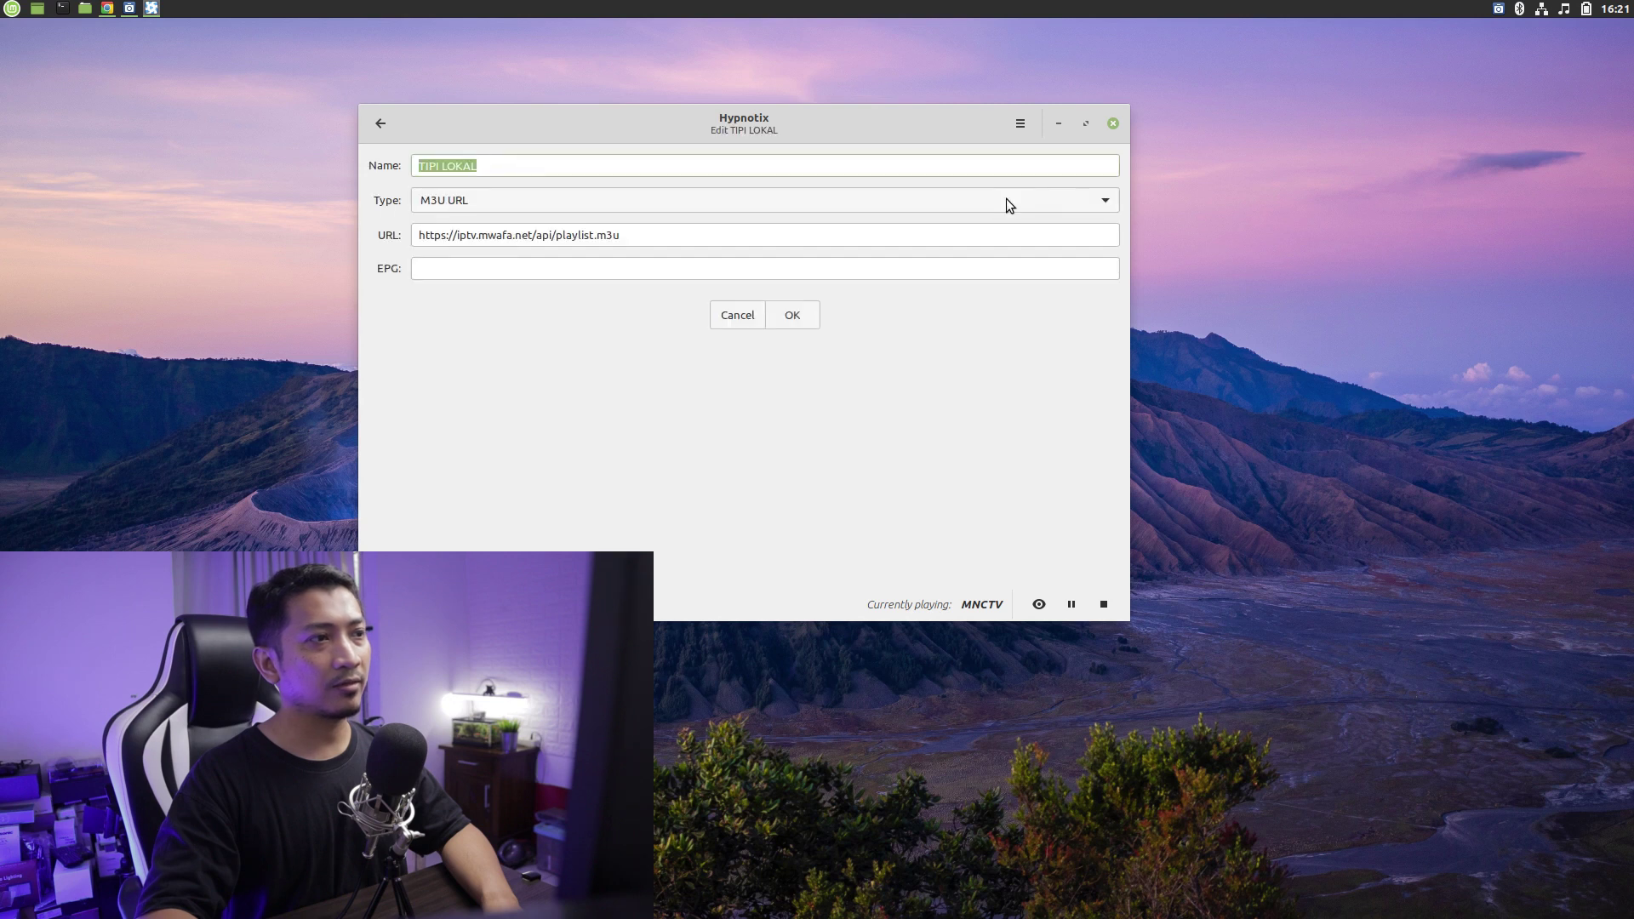
pyautogui.moveTo(654, 240); pyautogui.dragTo(380, 232)
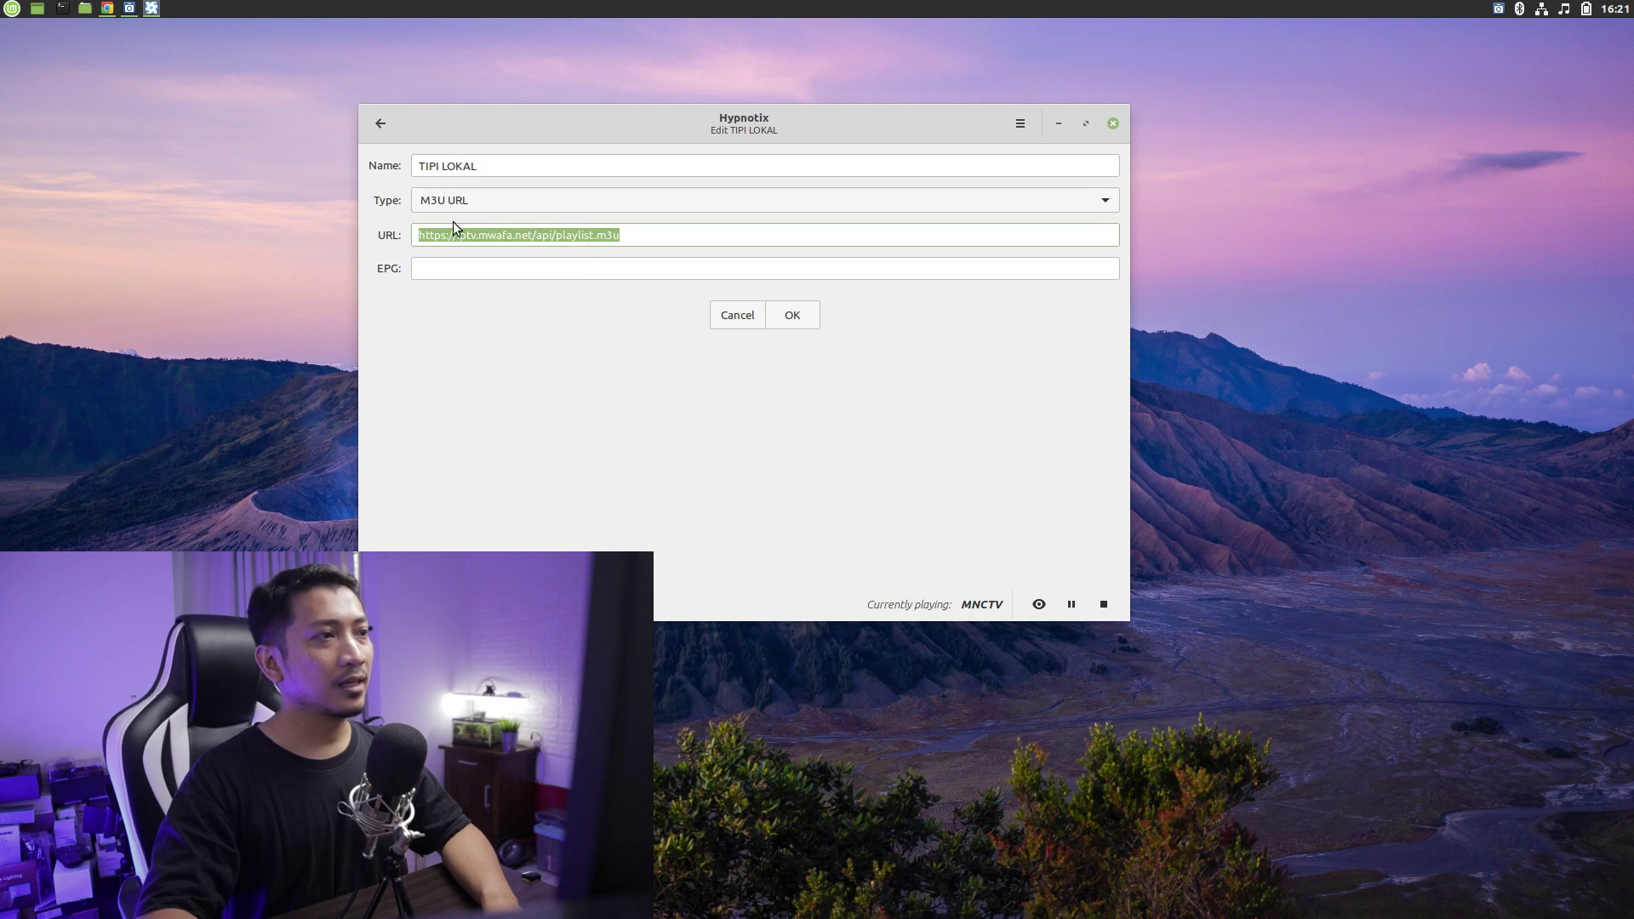
pyautogui.click(380, 125)
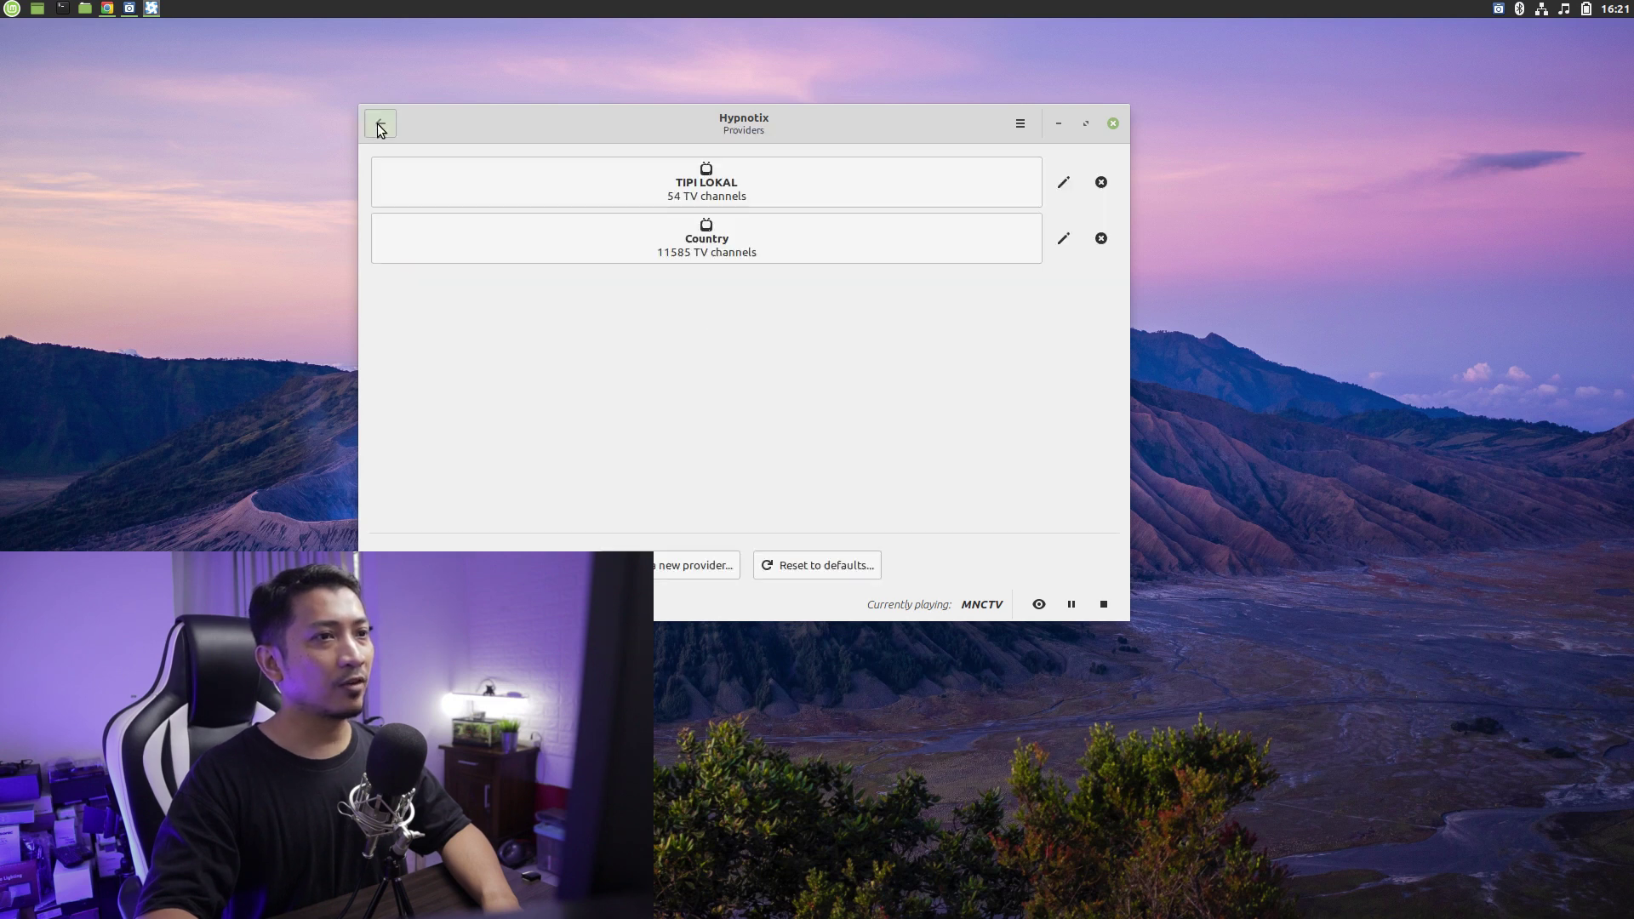
# Examine the M3U URL in the Country provider's settings and go back to the start page
pyautogui.click(1062, 239)
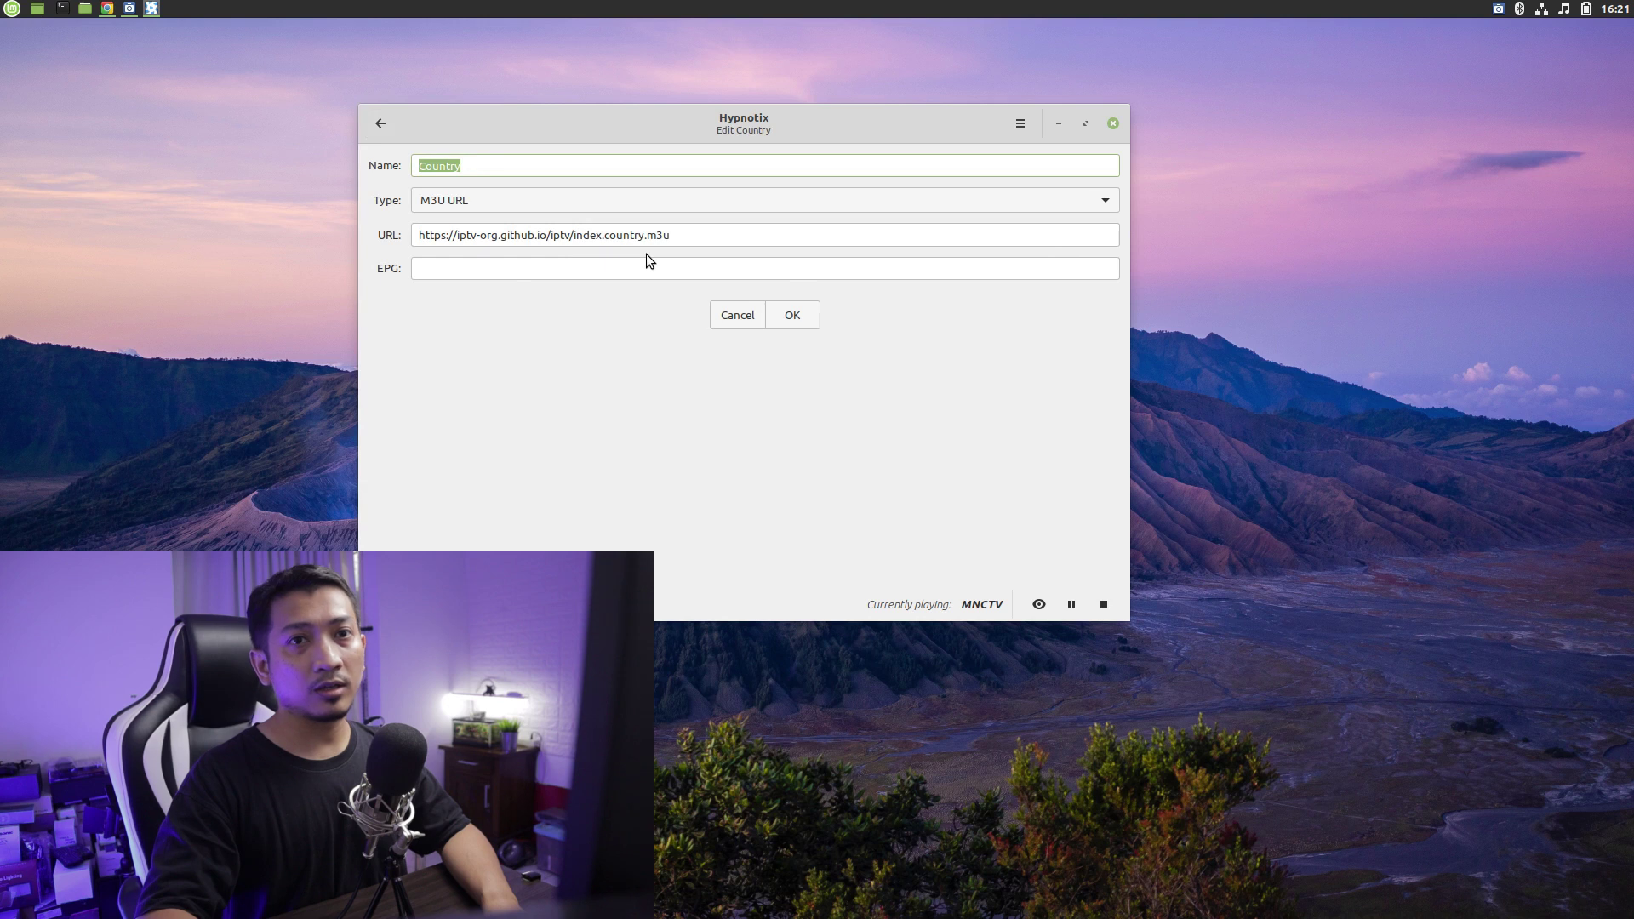
pyautogui.moveTo(701, 241); pyautogui.dragTo(359, 232)
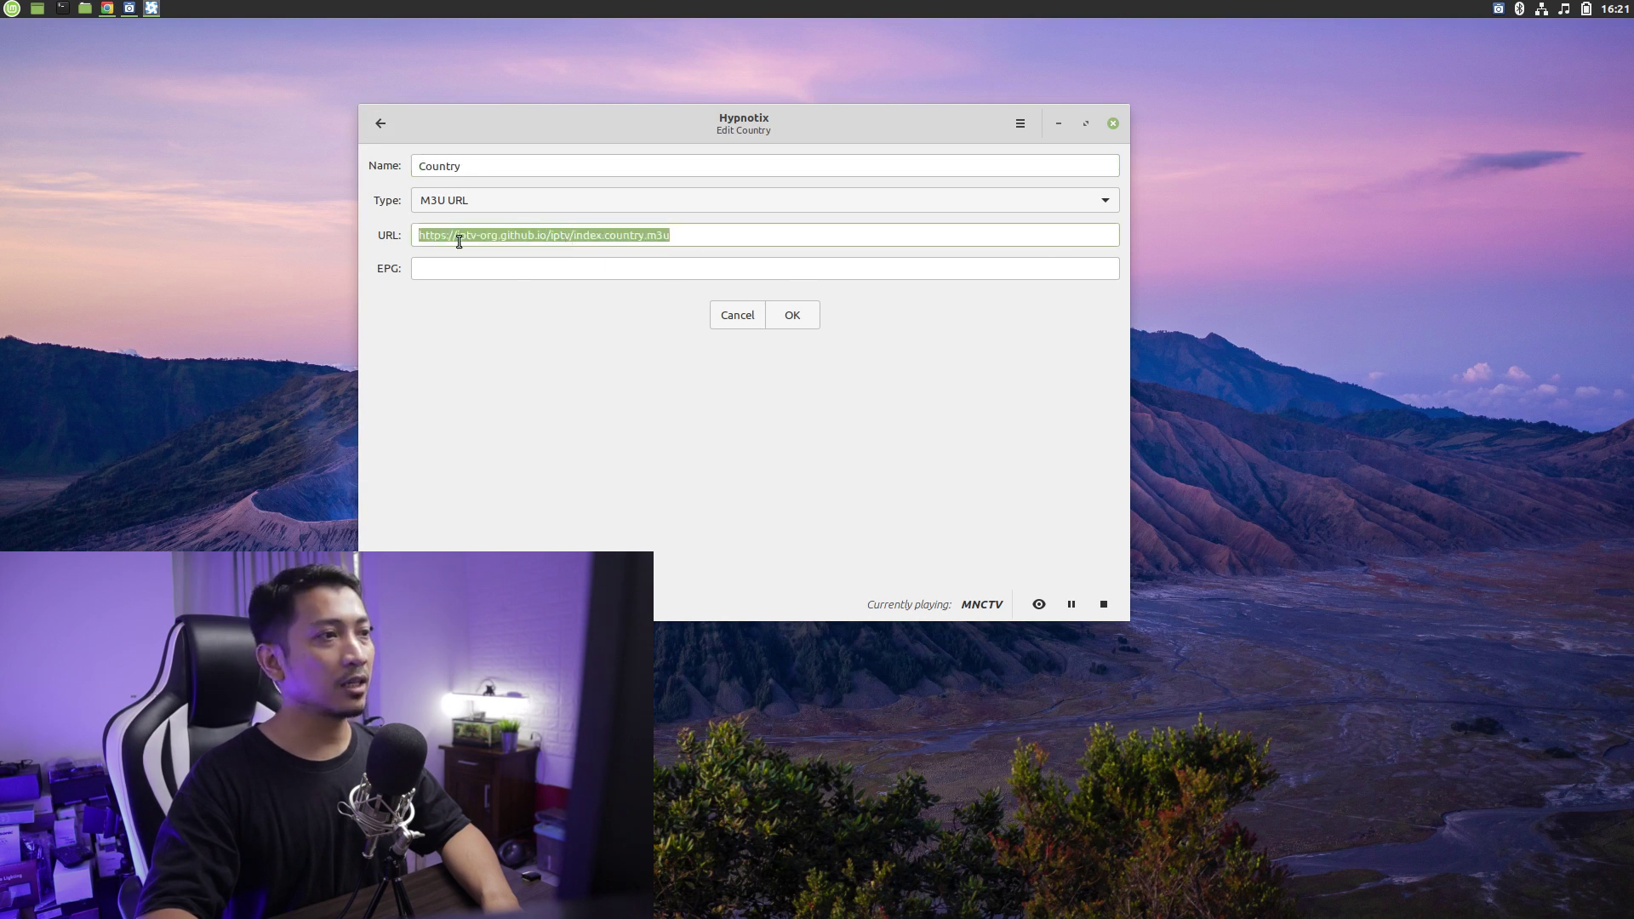
pyautogui.click(379, 125)
pyautogui.click(380, 124)
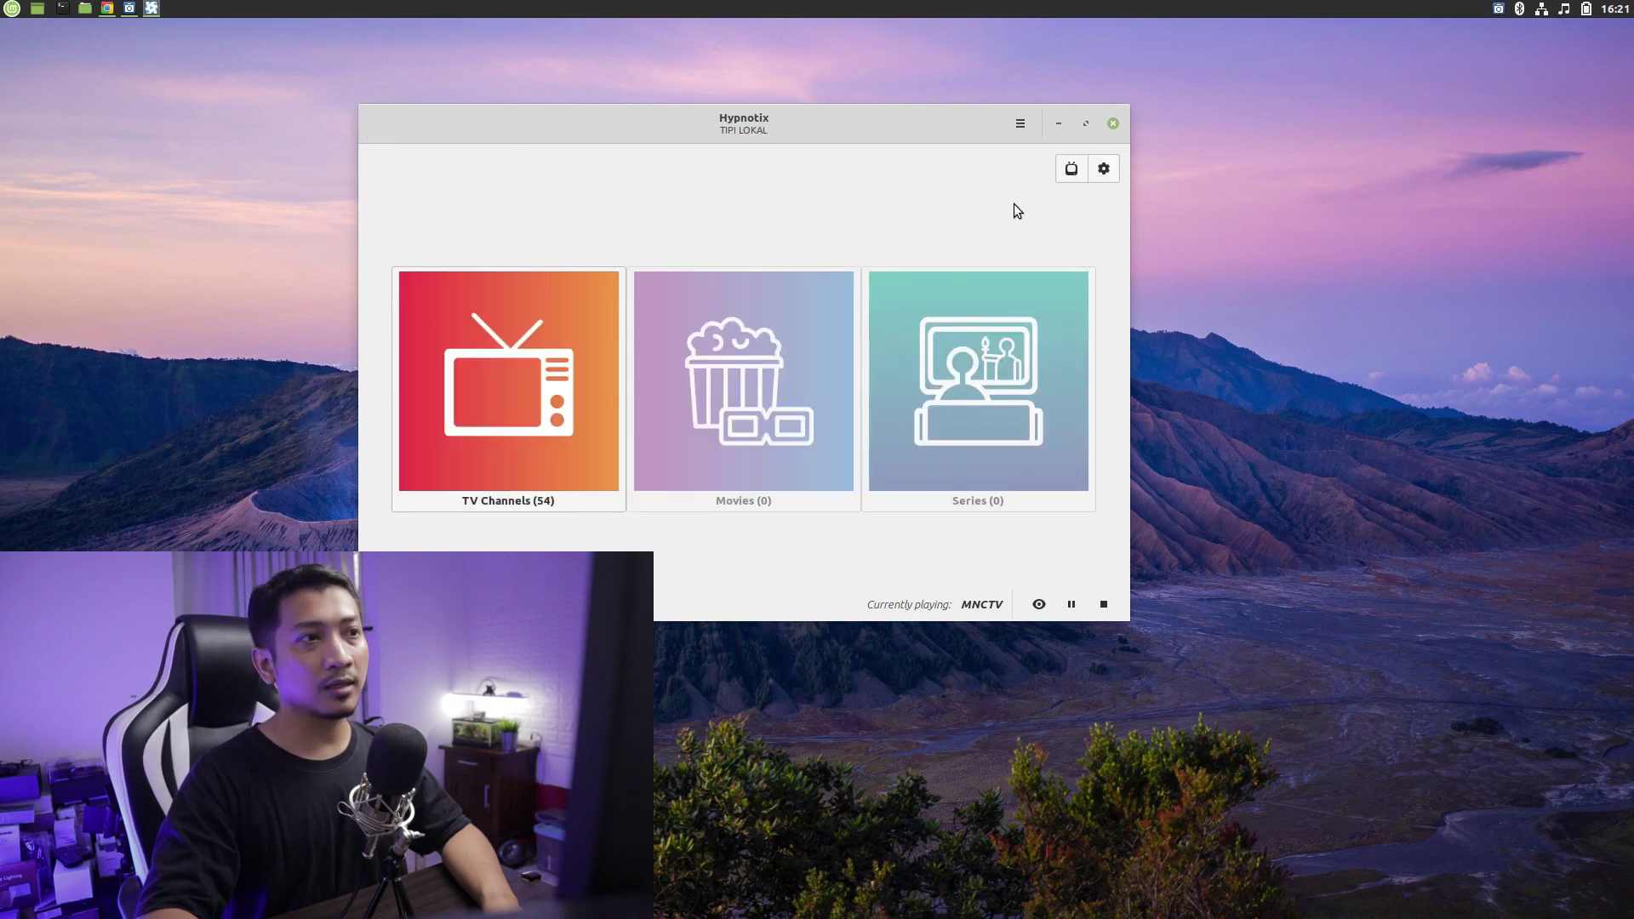
# Close Hypnotix and launch VLC media player
pyautogui.click(1111, 124)
pyautogui.click(5, 8)
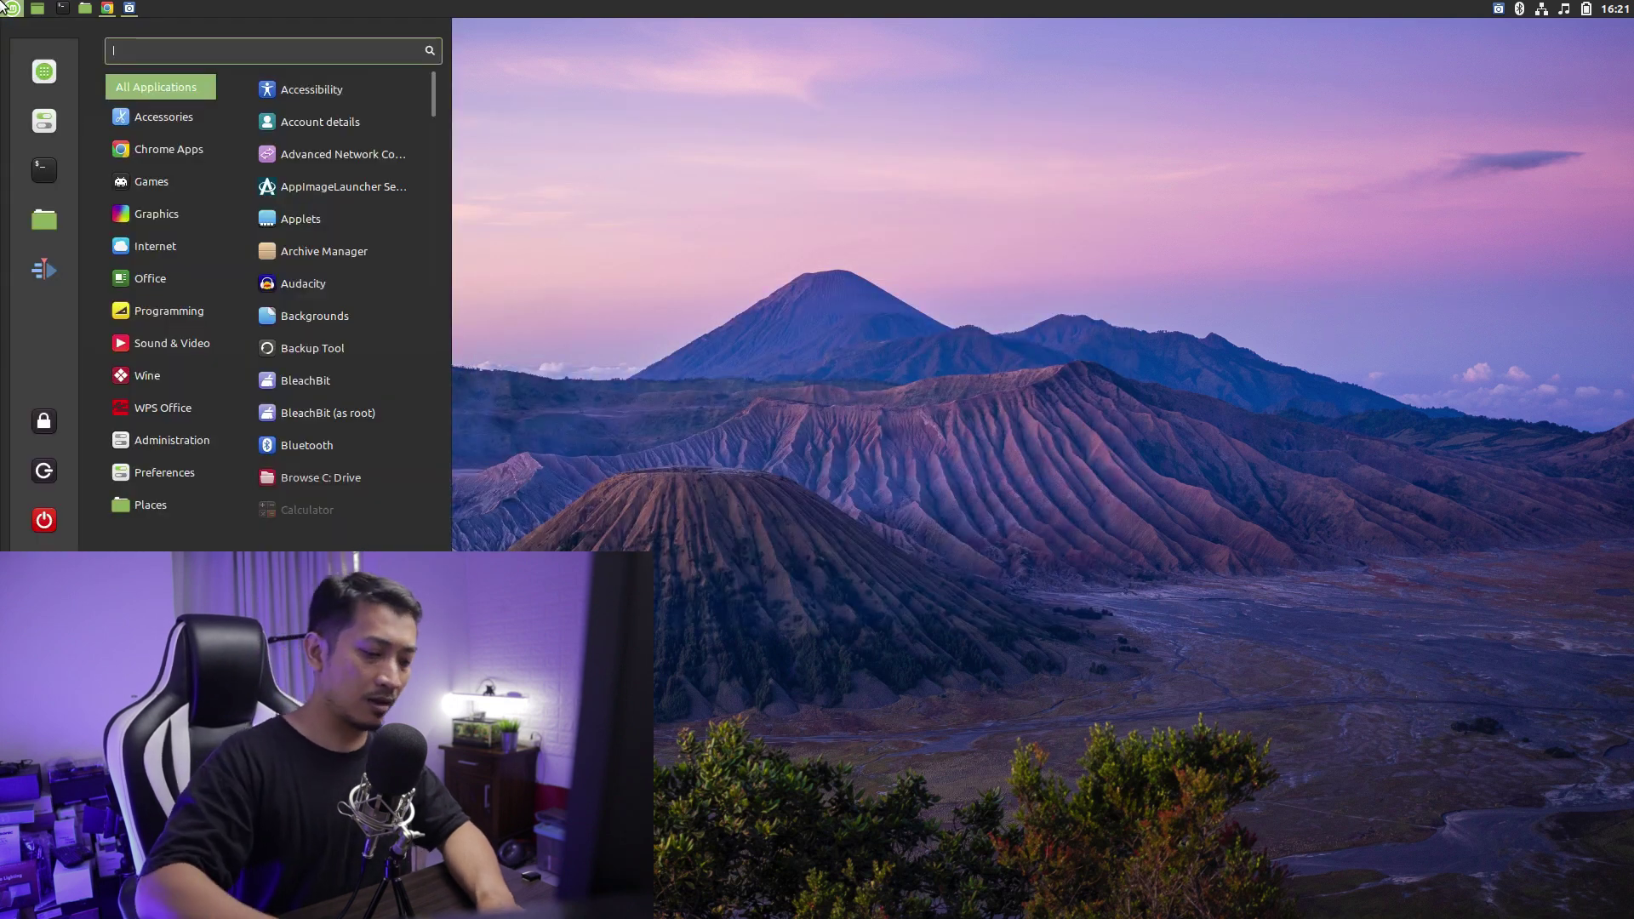
pyautogui.write('vlc')
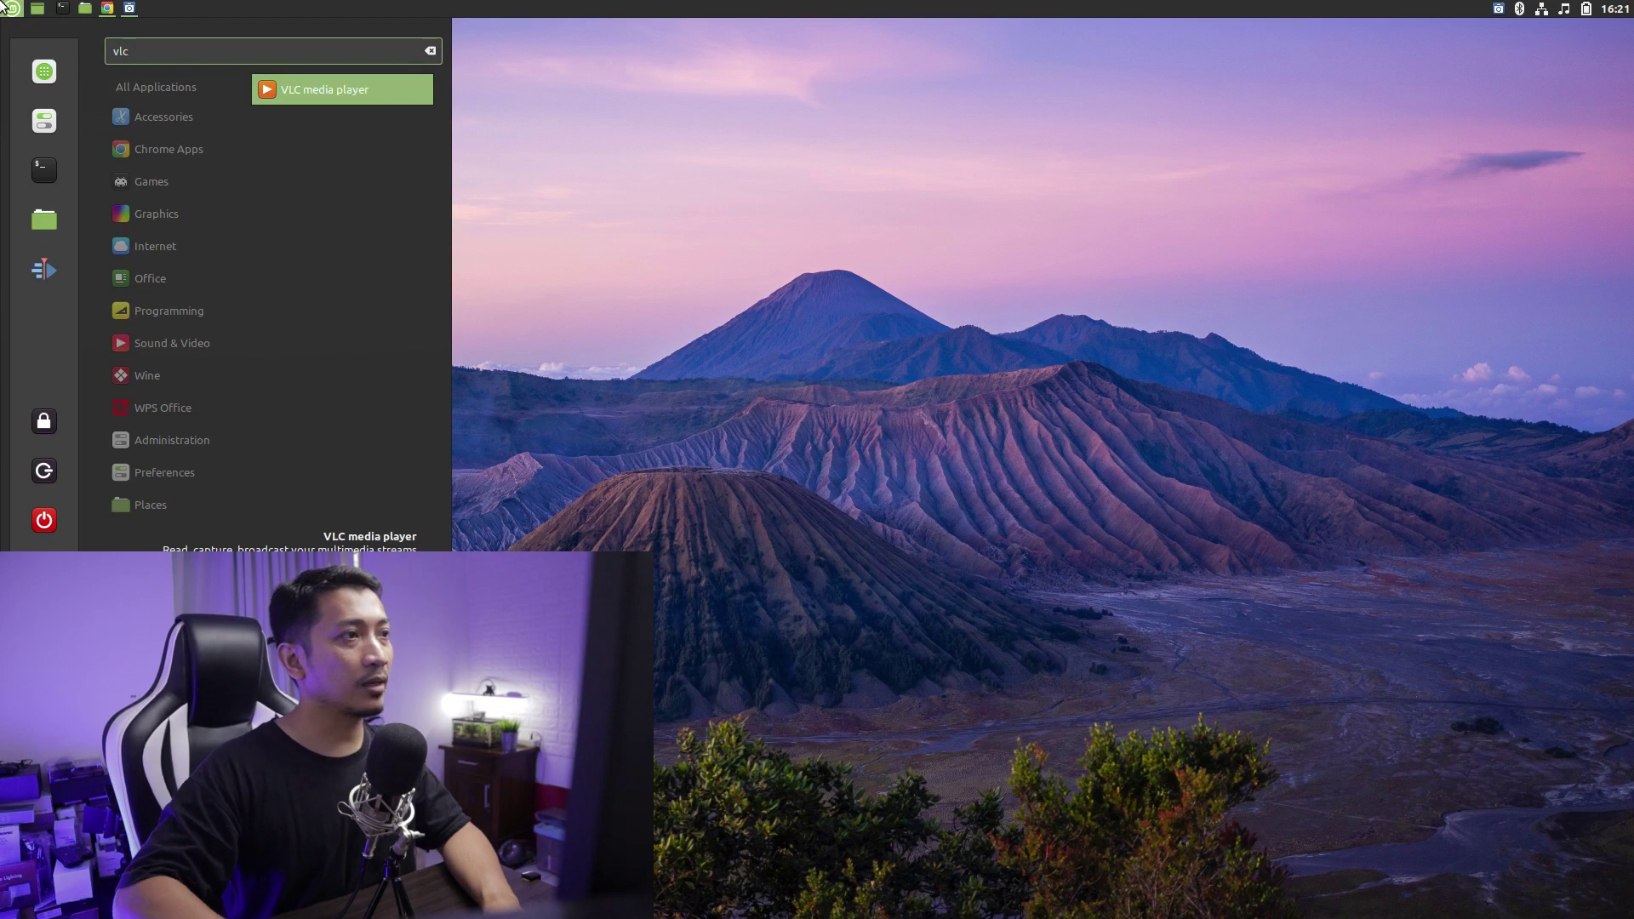
pyautogui.press('Return')
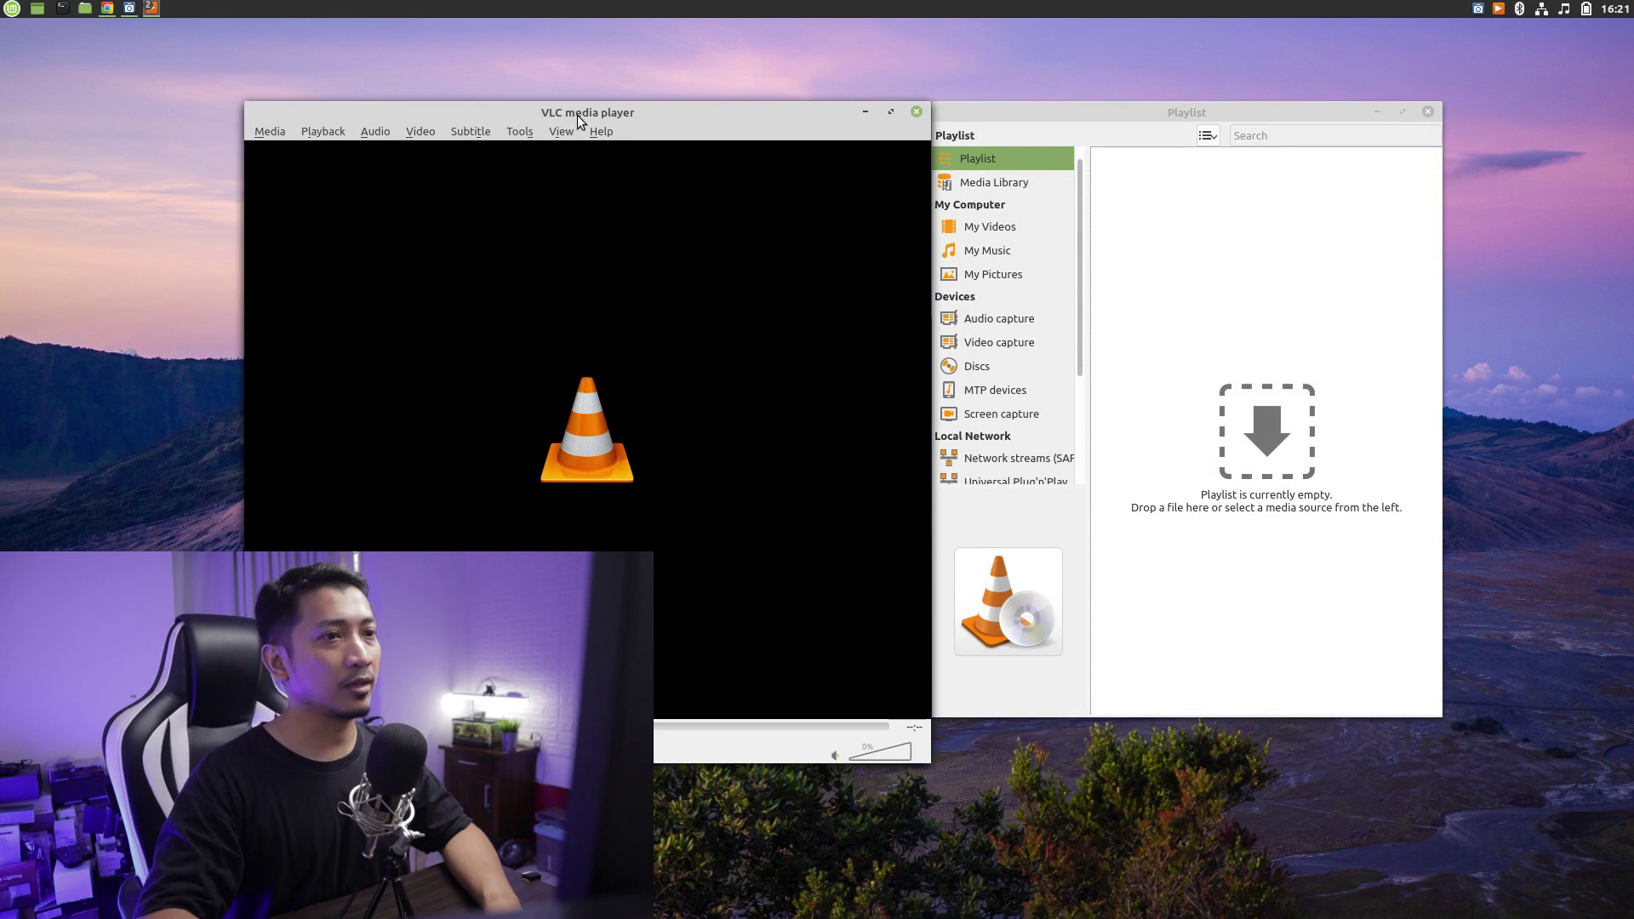
pyautogui.moveTo(578, 117); pyautogui.dragTo(576, 103)
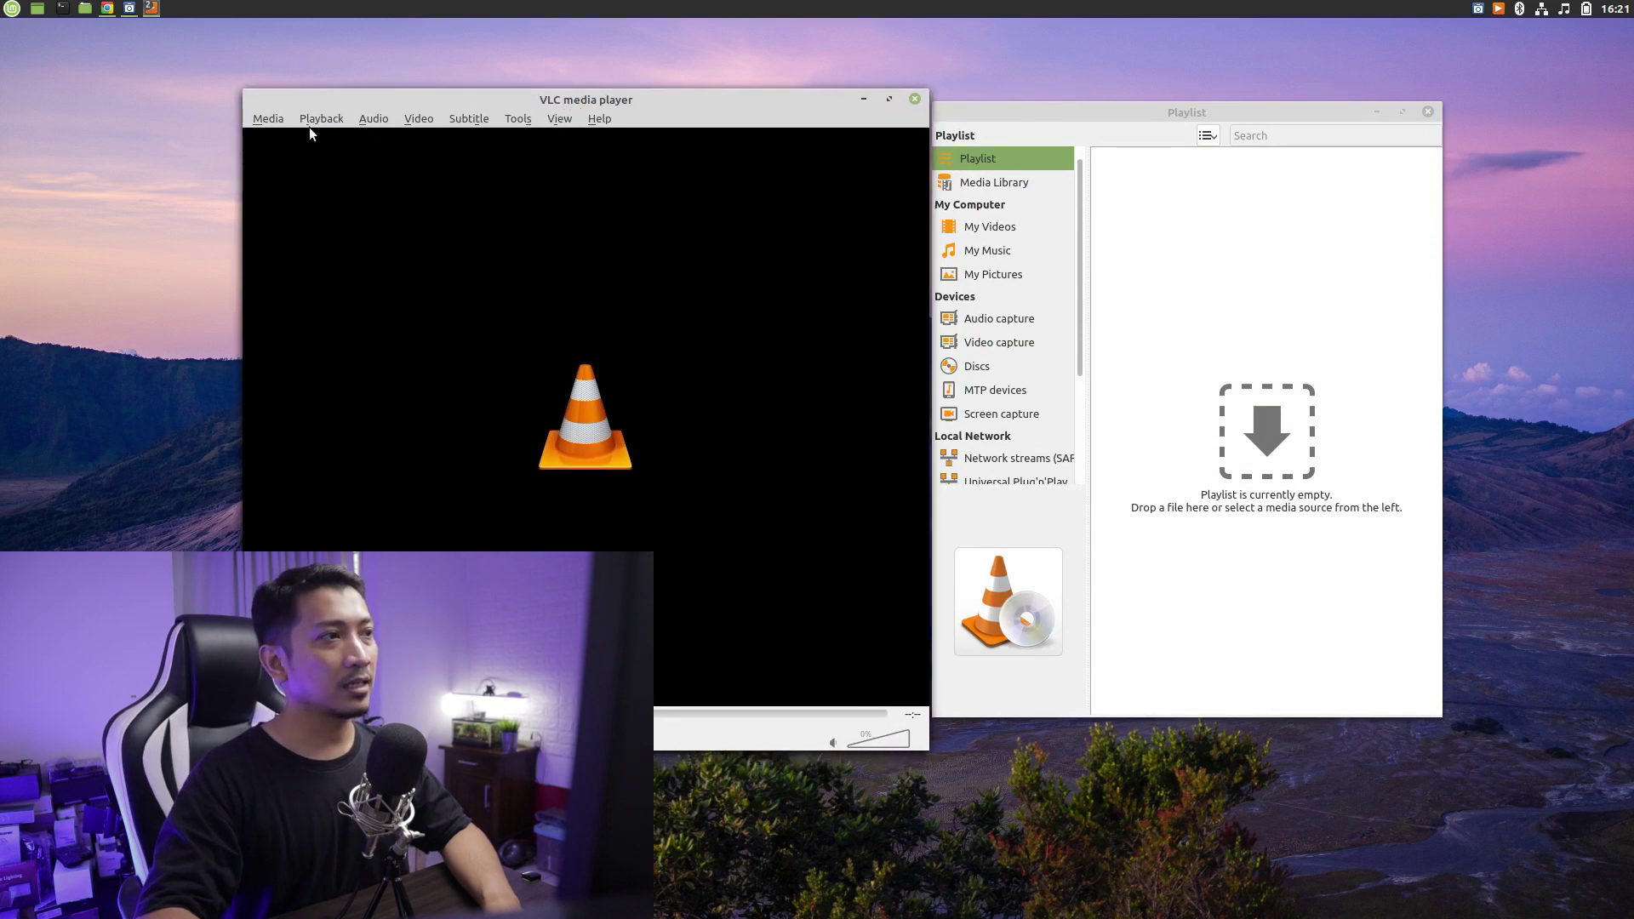
pyautogui.click(277, 120)
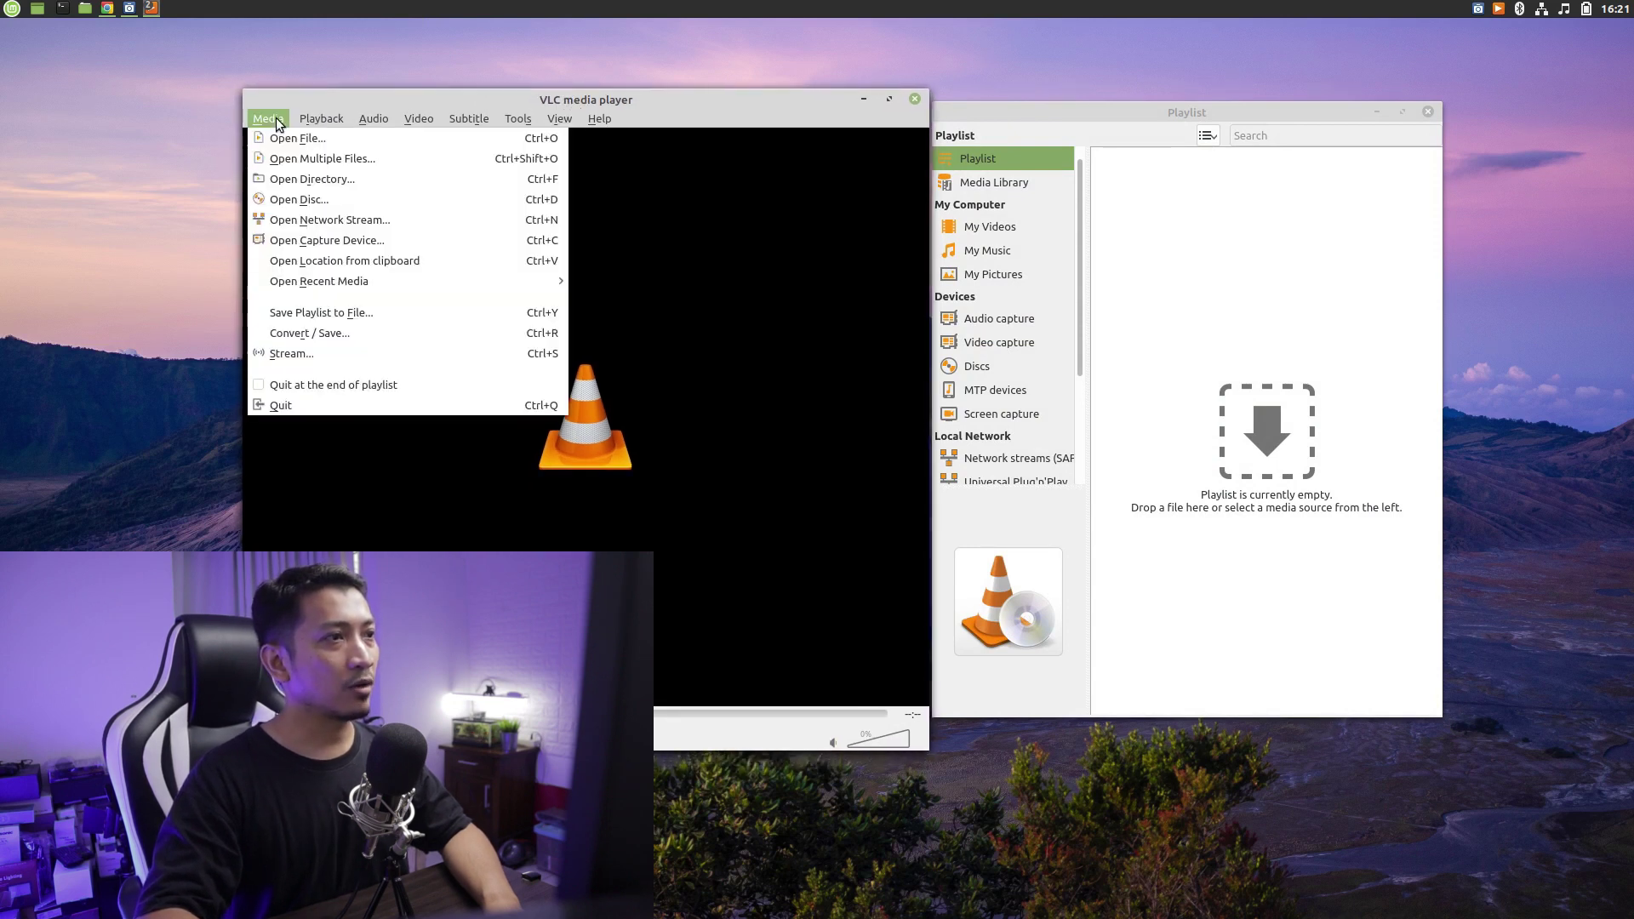
pyautogui.click(303, 225)
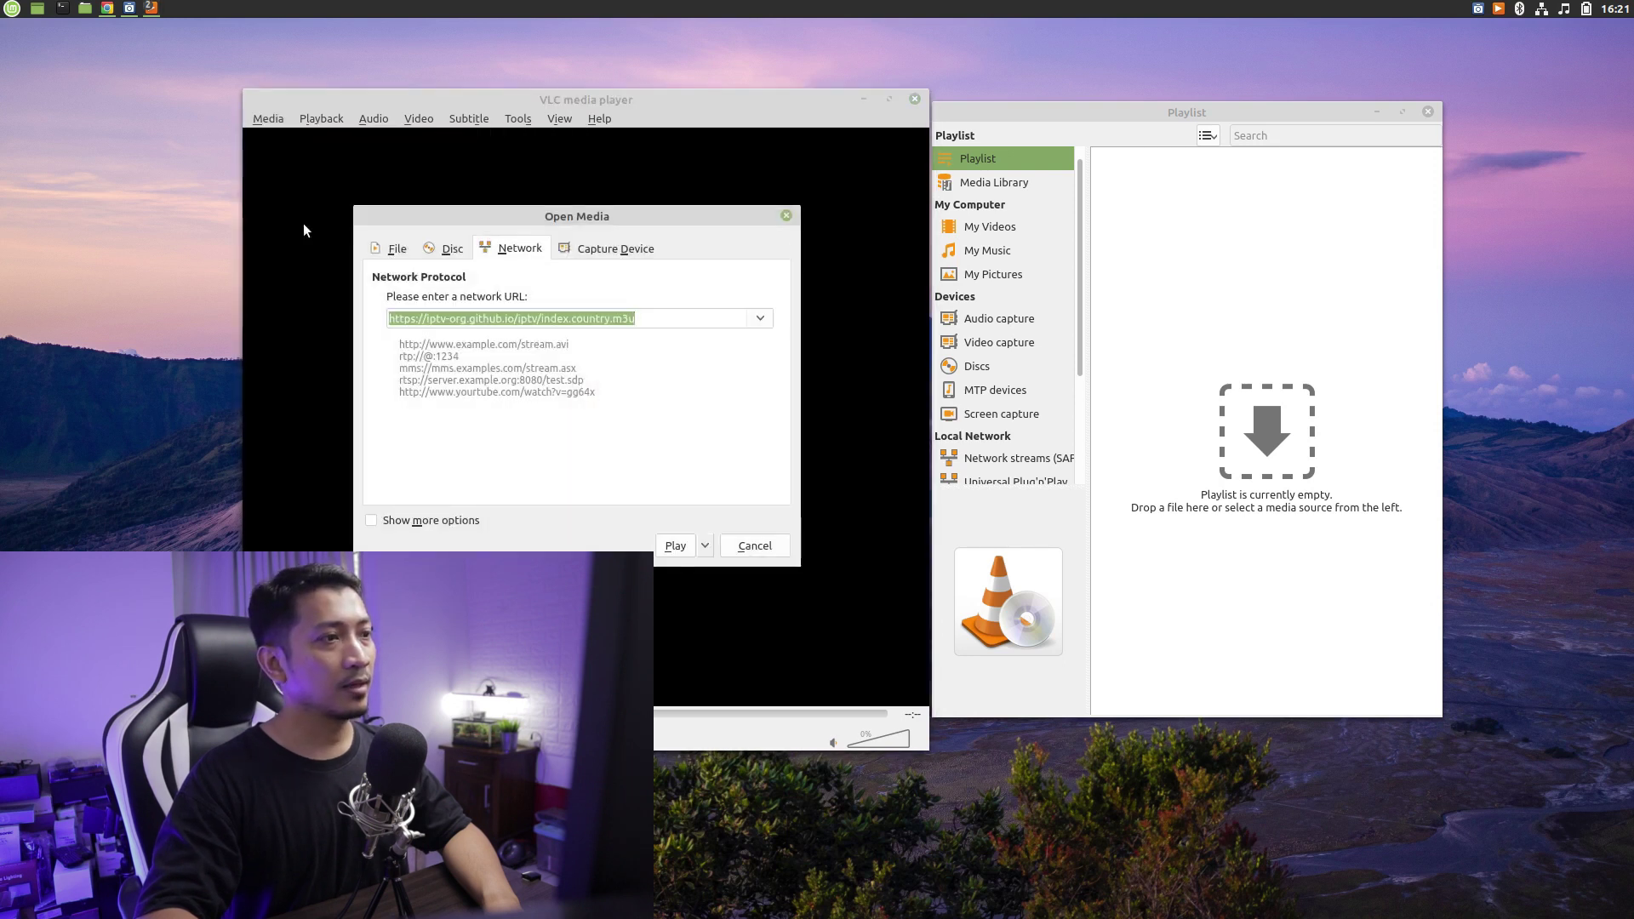
pyautogui.click(641, 320)
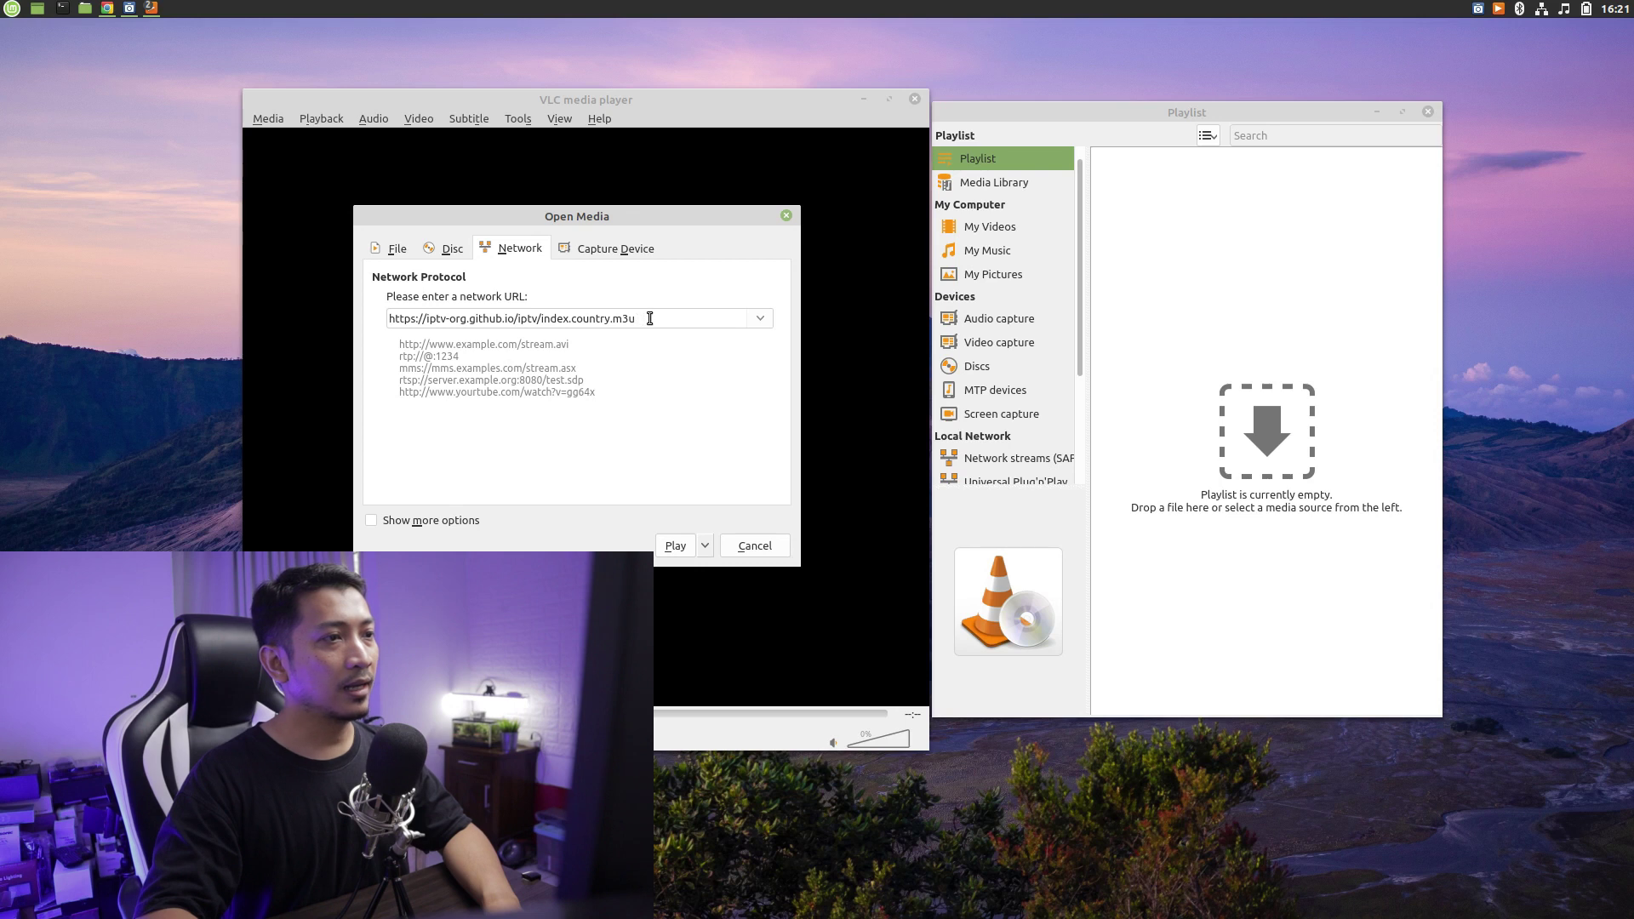
pyautogui.moveTo(649, 319); pyautogui.dragTo(339, 318)
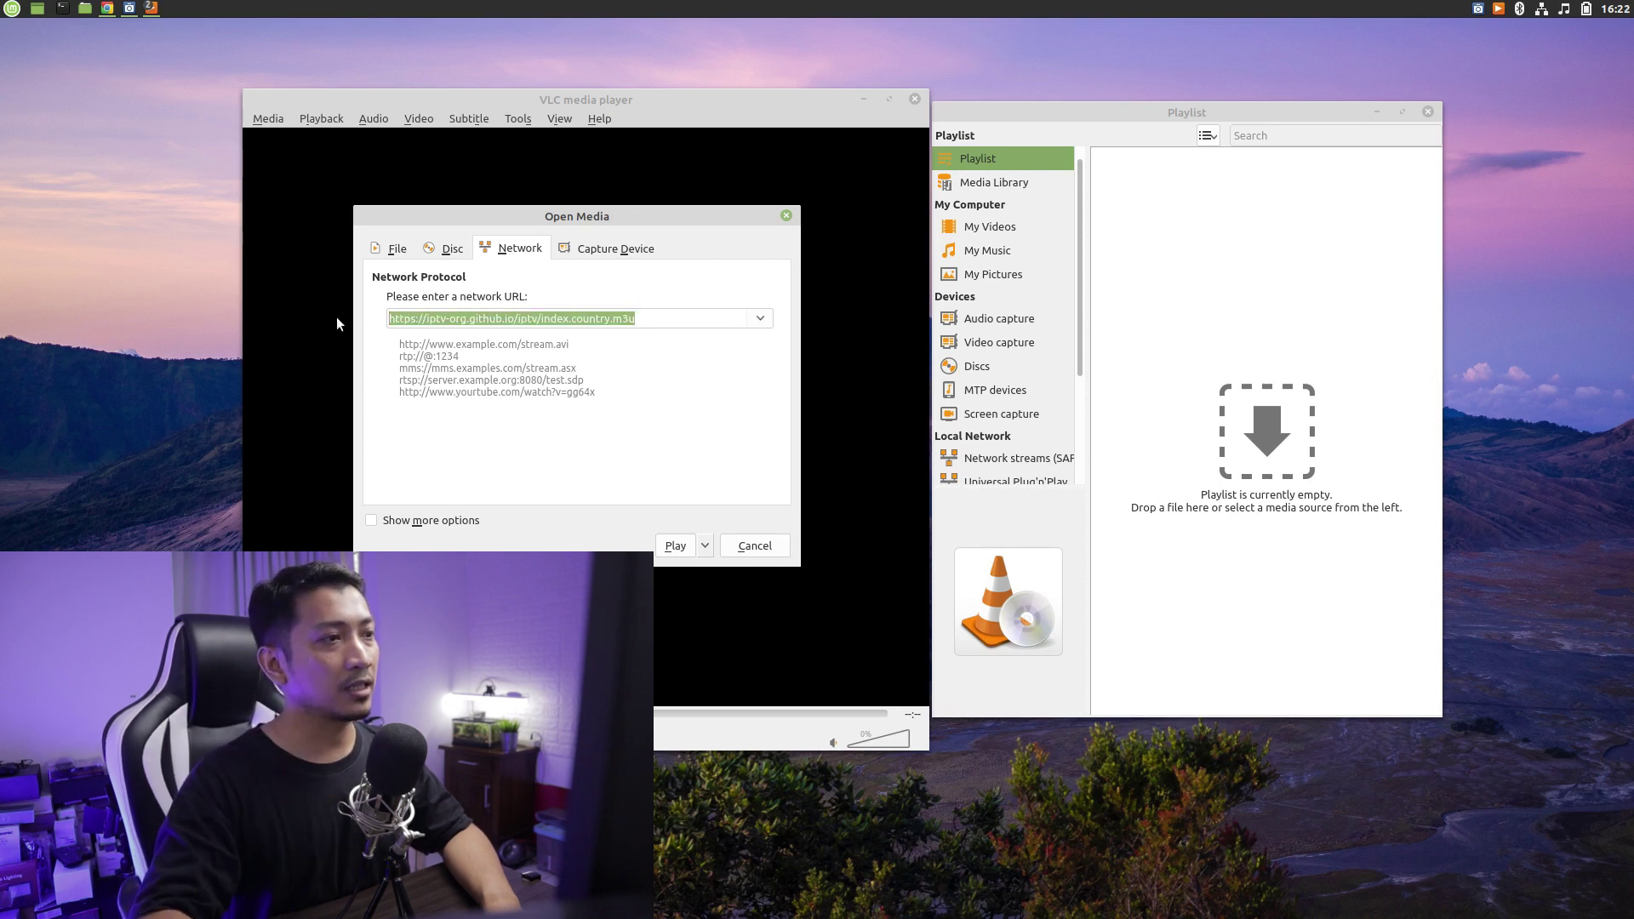
pyautogui.click(654, 318)
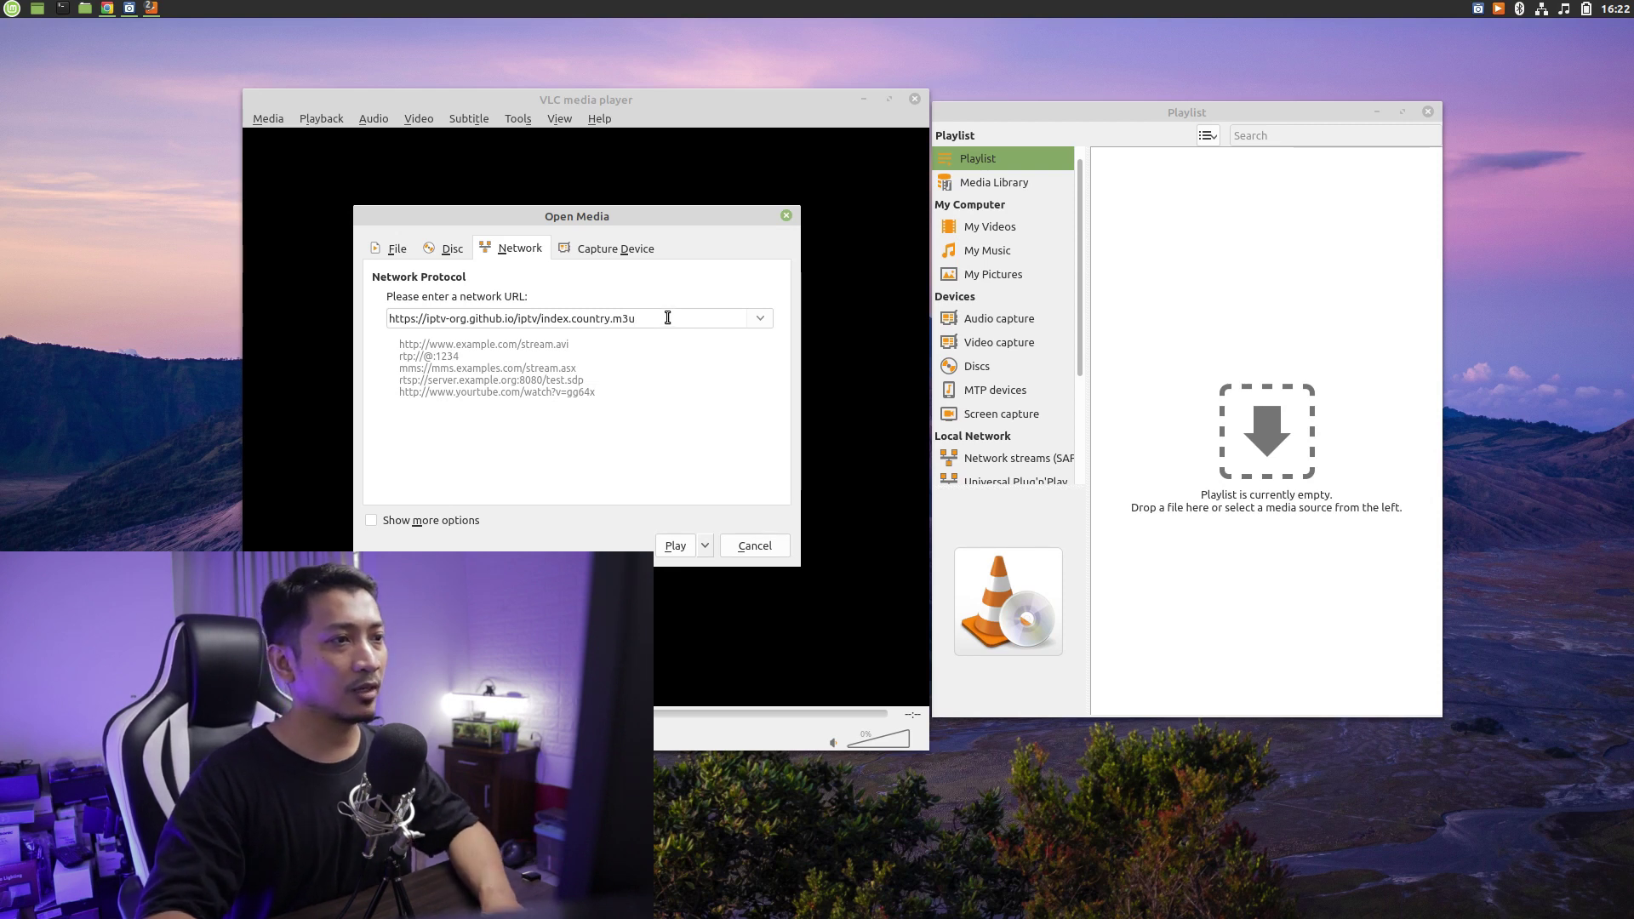
pyautogui.tripleClick(611, 320)
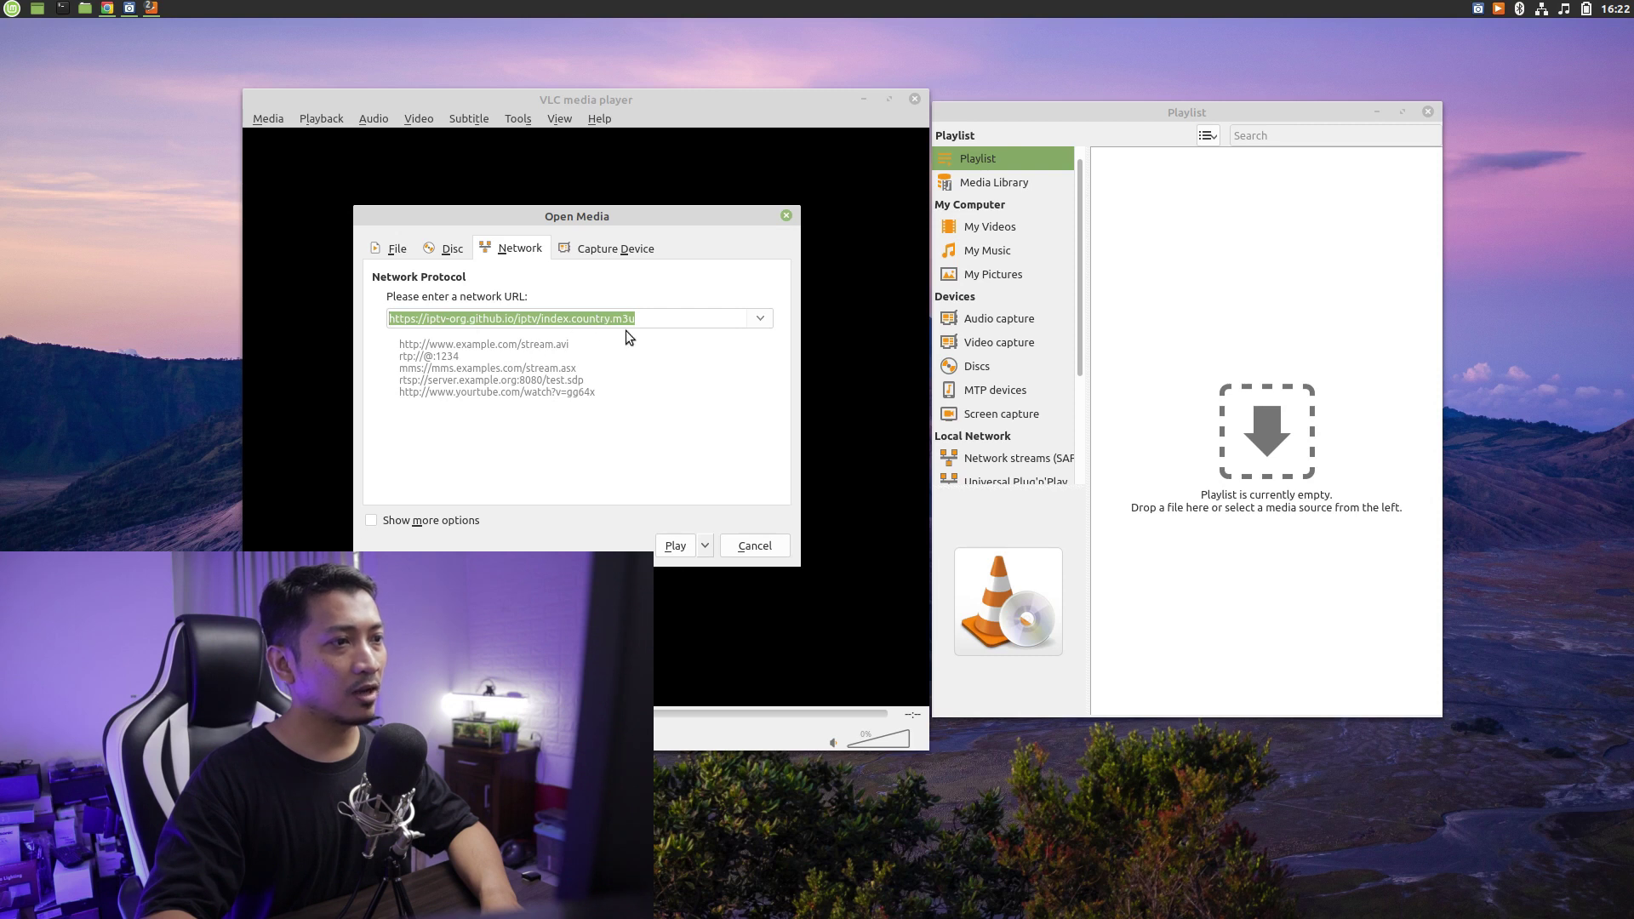
pyautogui.click(673, 546)
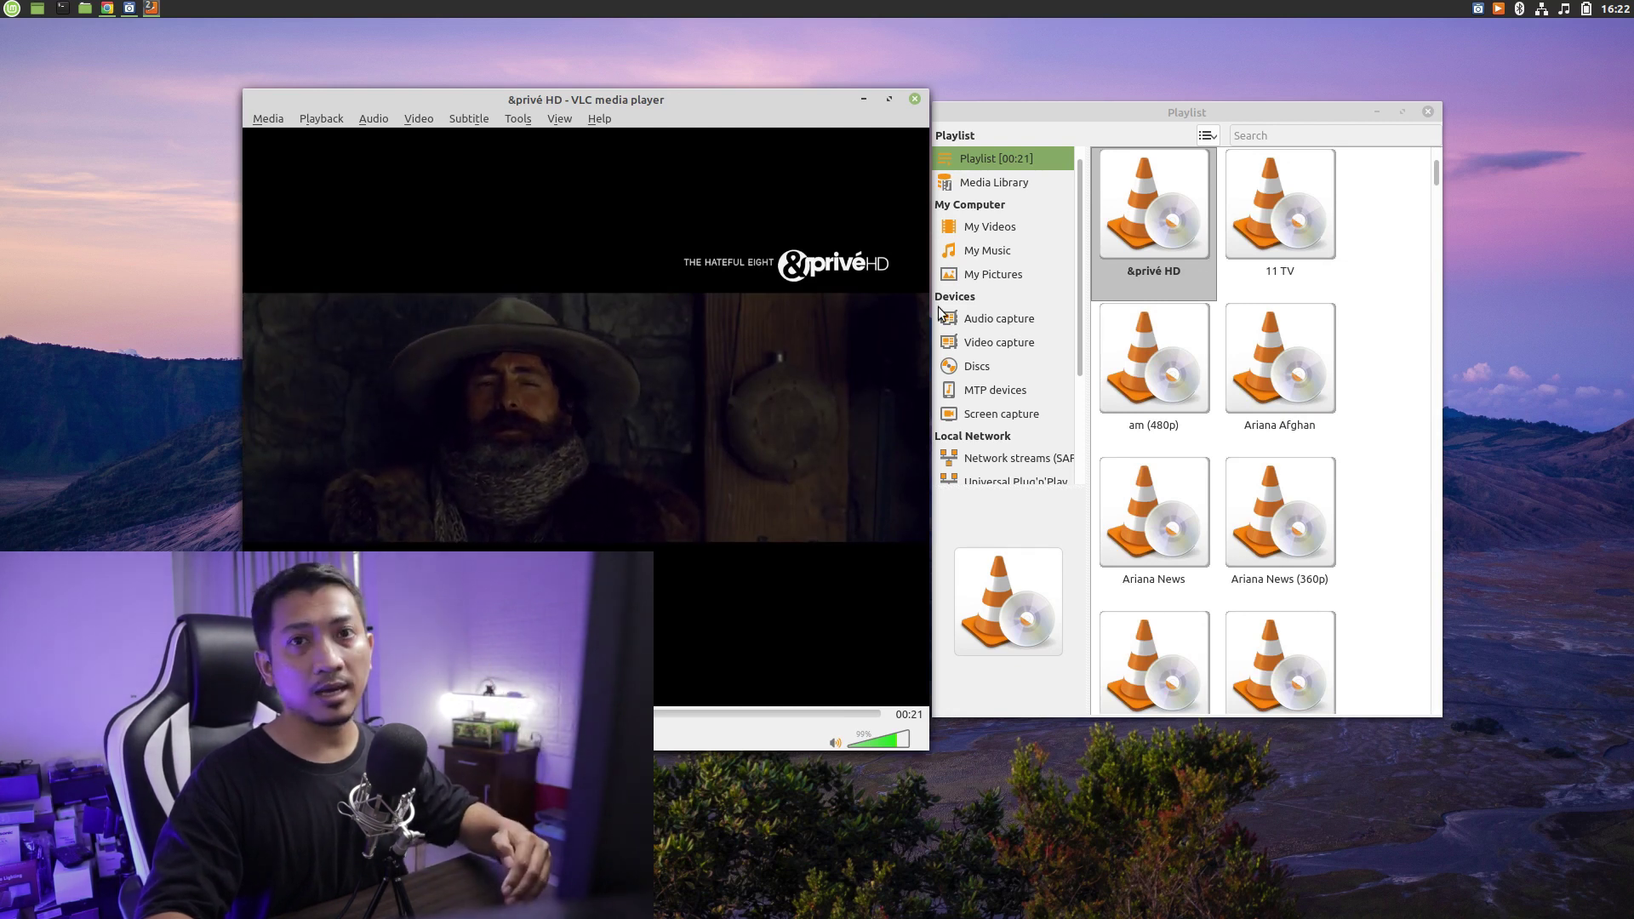
# Watch the &privé HD channel in a maximized player window, lower the system volume and restore the window size
pyautogui.scroll(-5, 1279, 351)
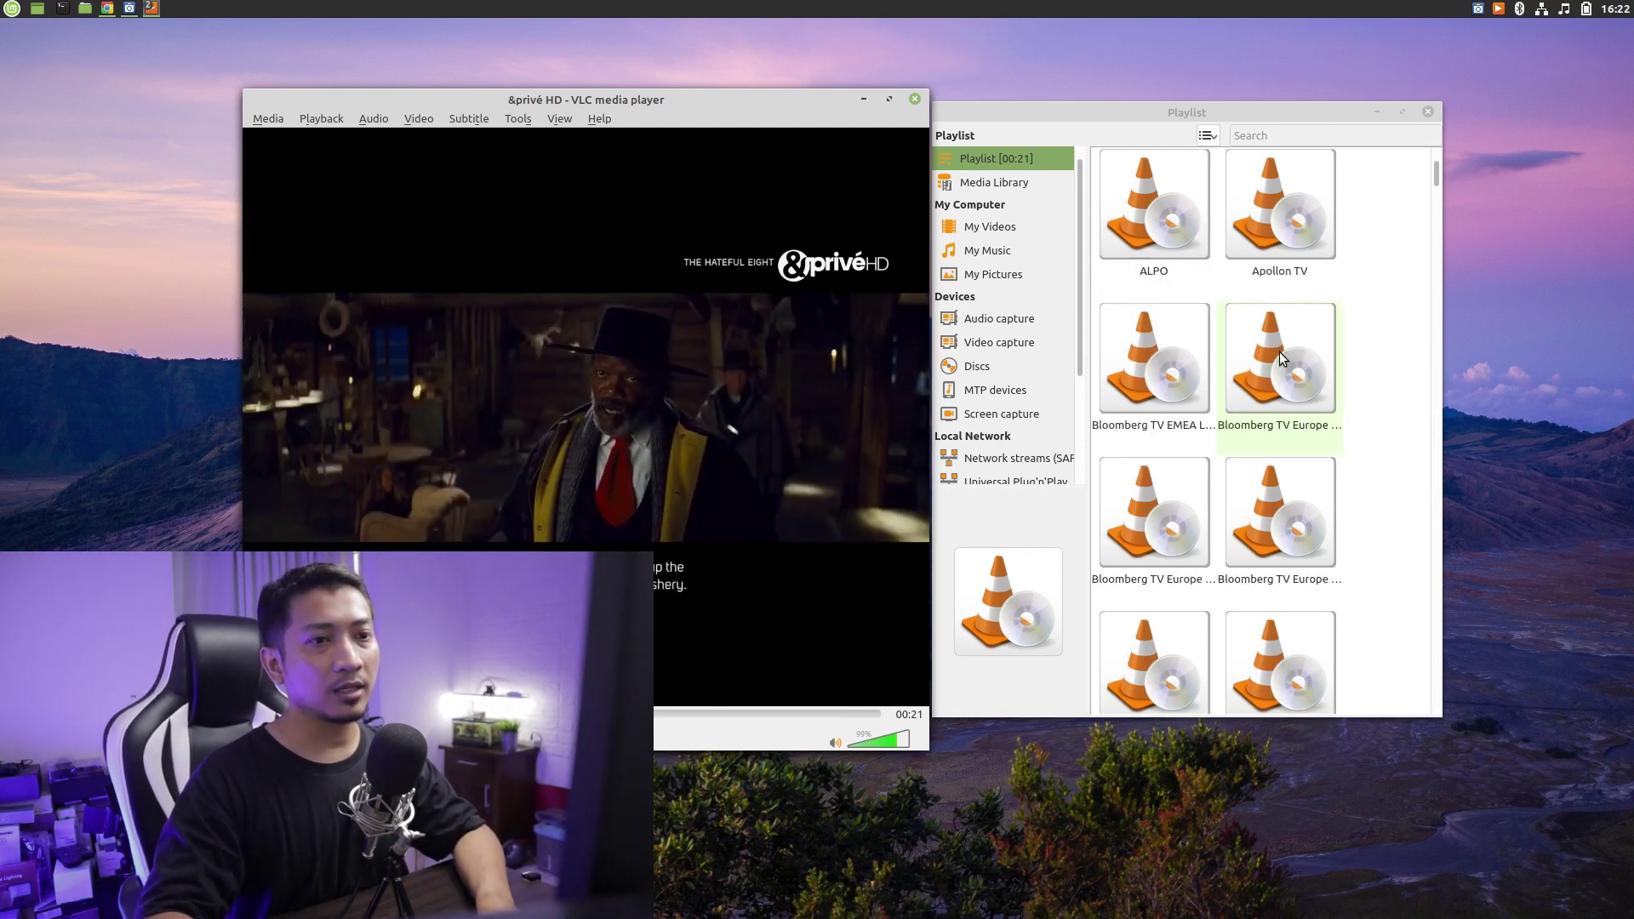
pyautogui.scroll(2, 1279, 350)
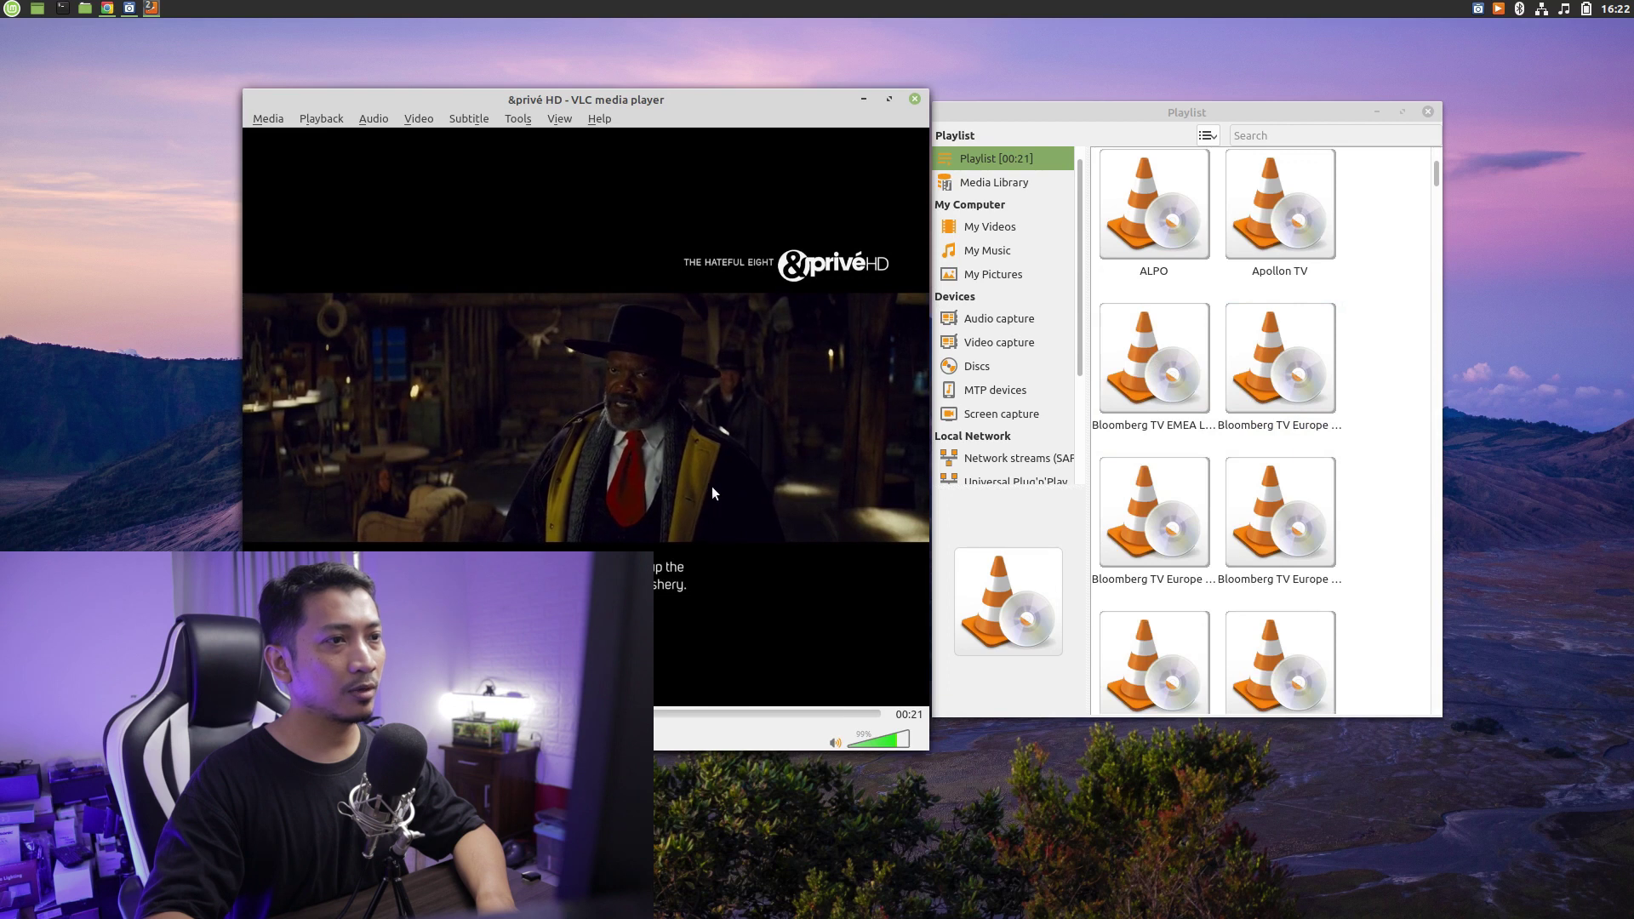
pyautogui.click(888, 98)
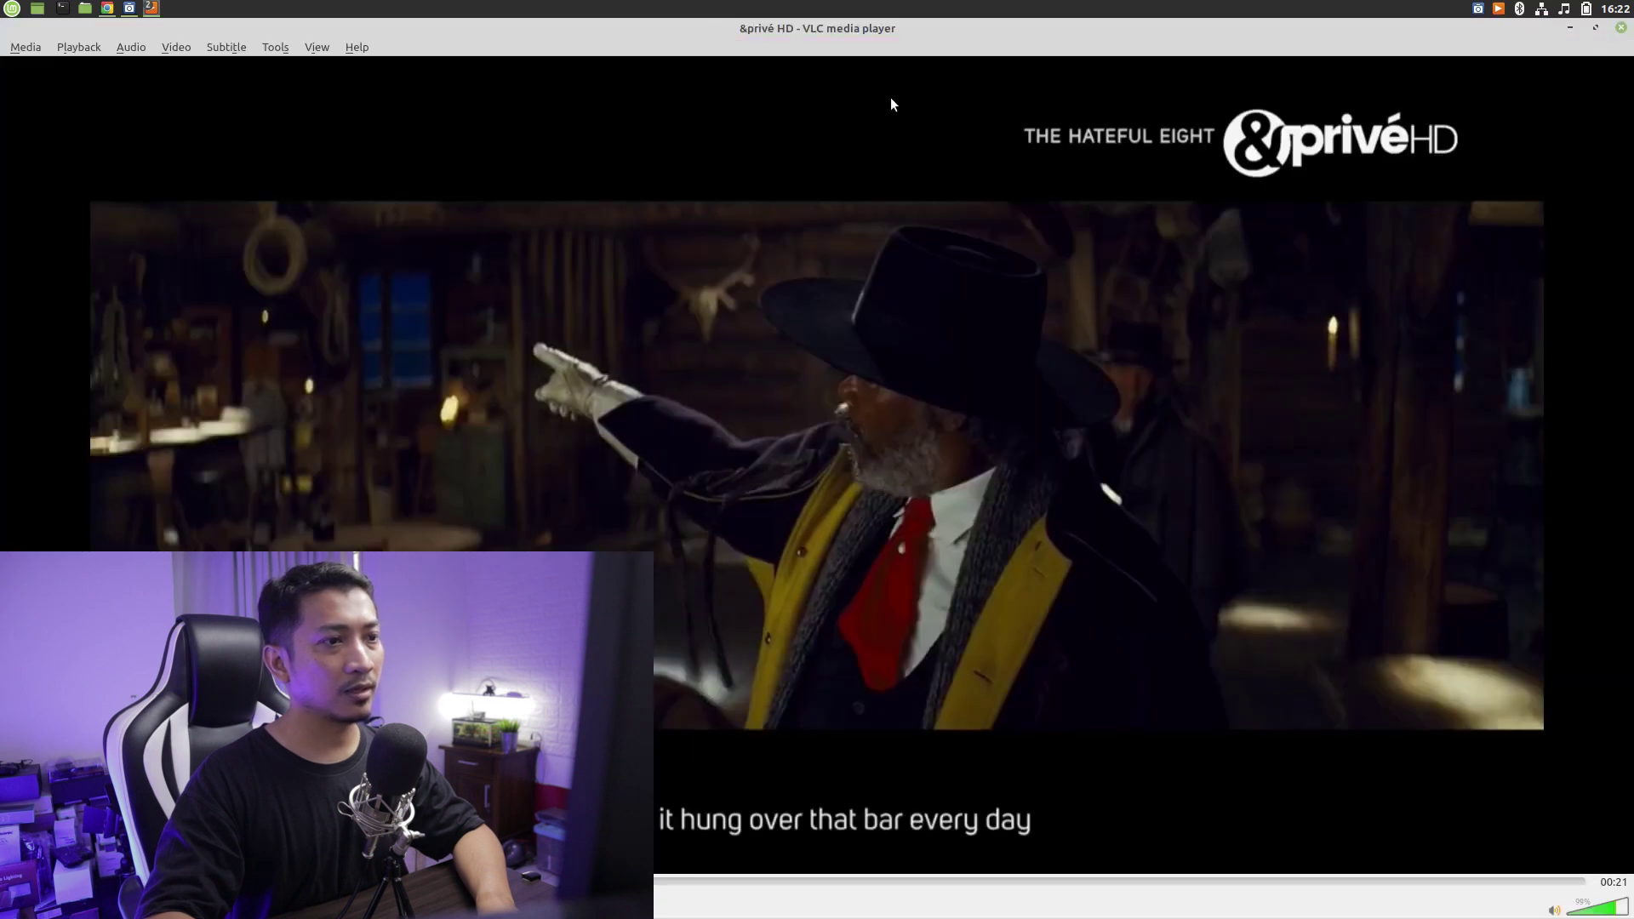
pyautogui.press('XF86AudioLowerVolume')
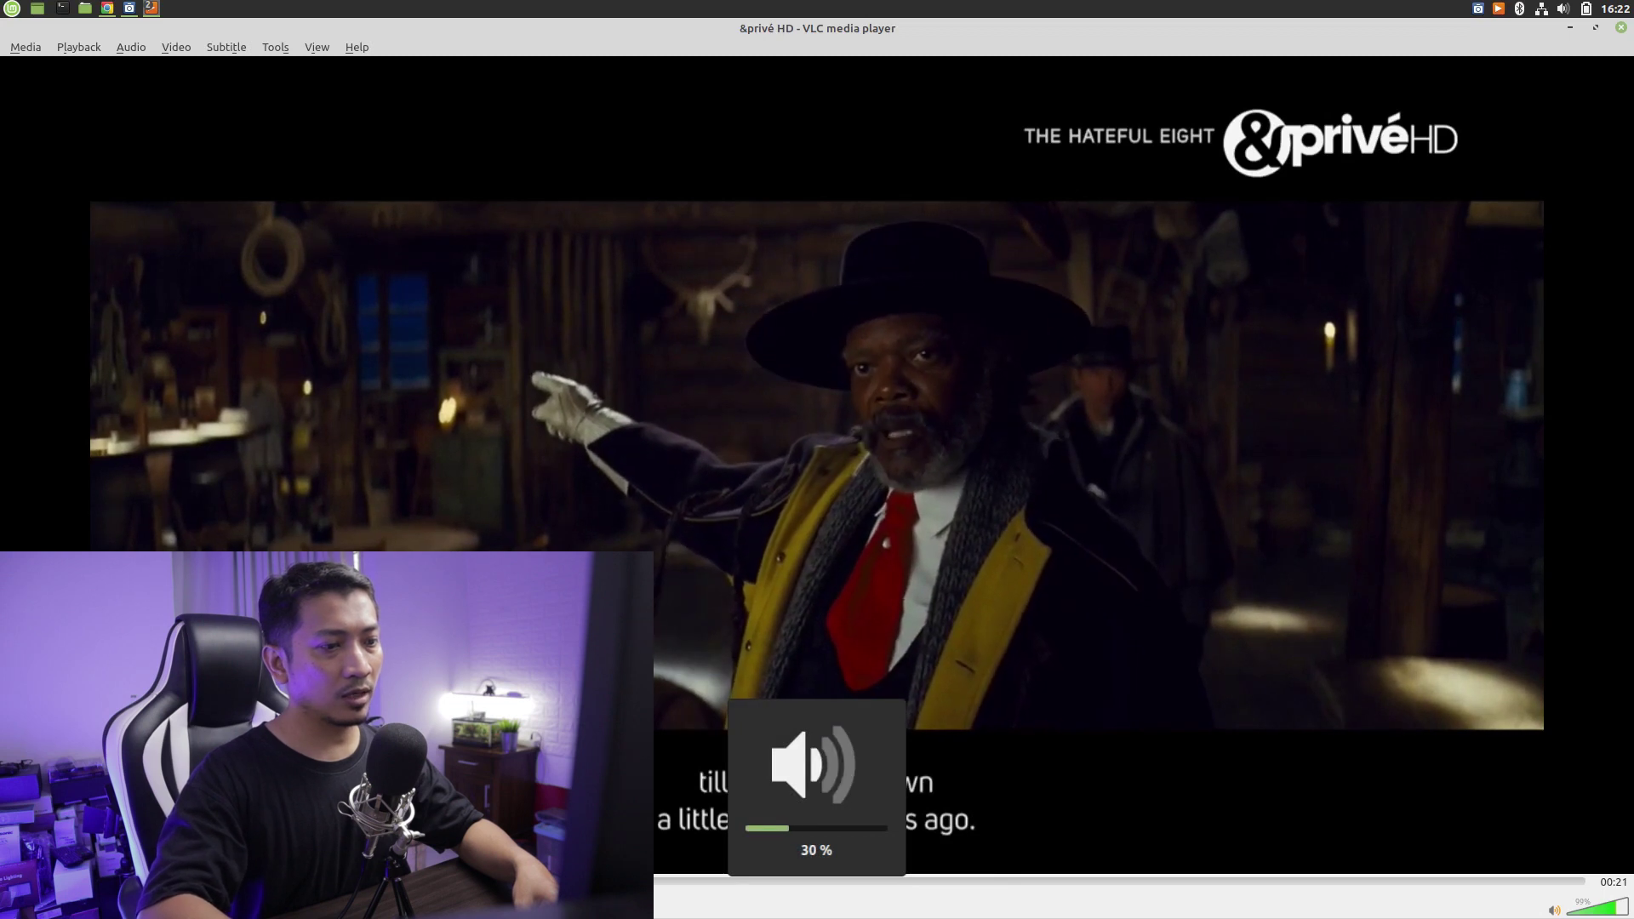
pyautogui.press('XF86AudioLowerVolume')
pyautogui.press('XF86AudioLowerVolume')
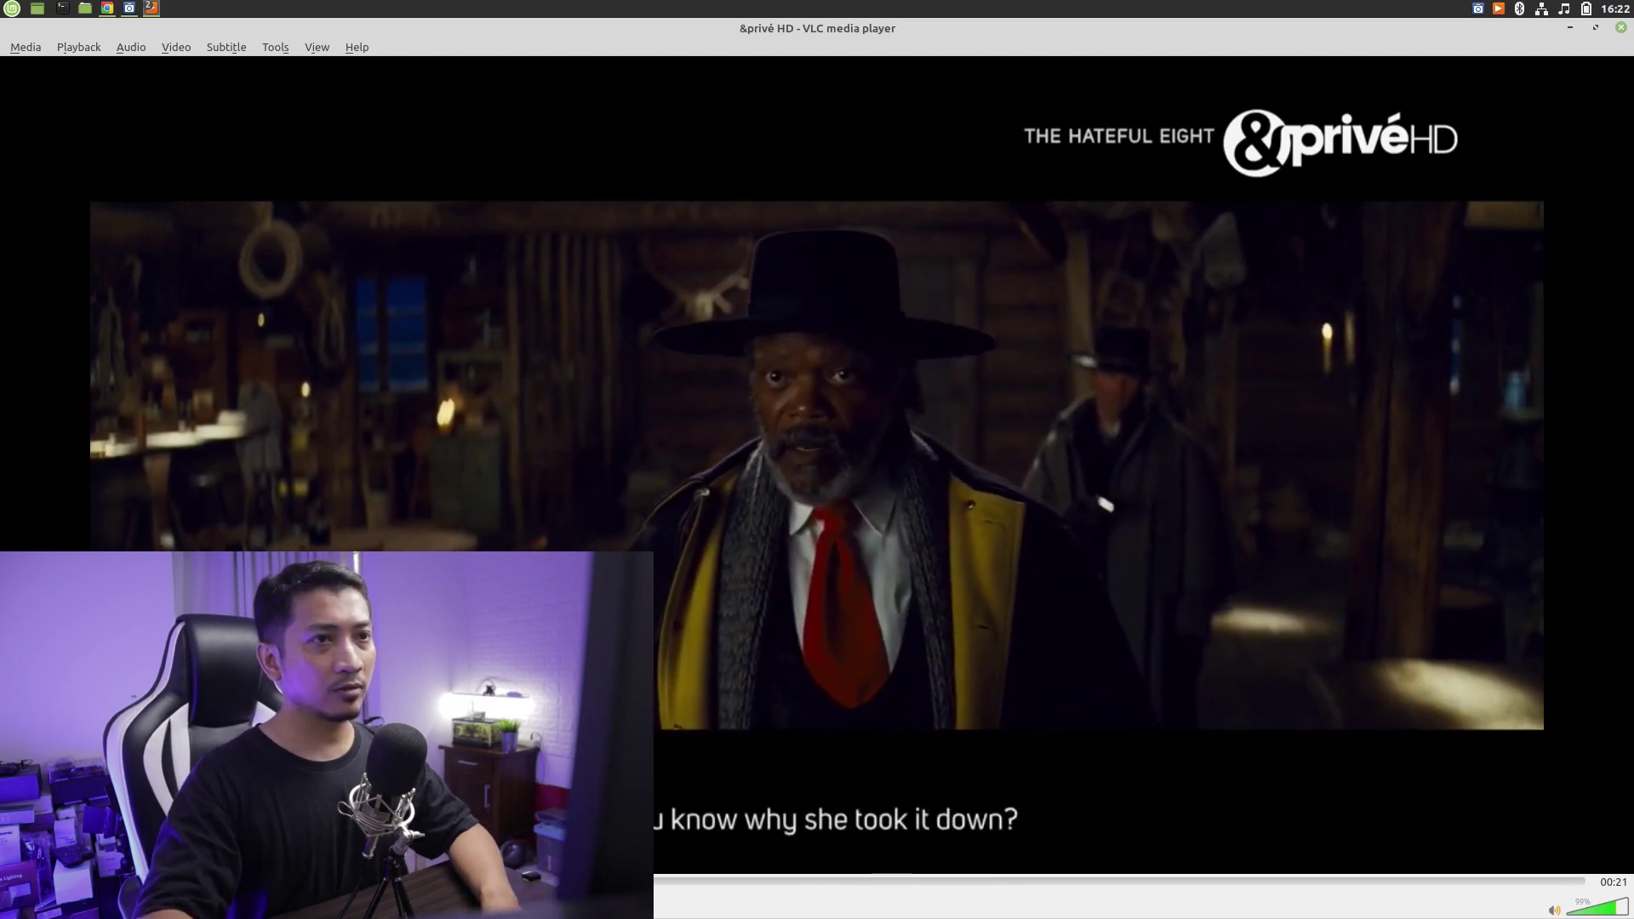
pyautogui.click(1595, 28)
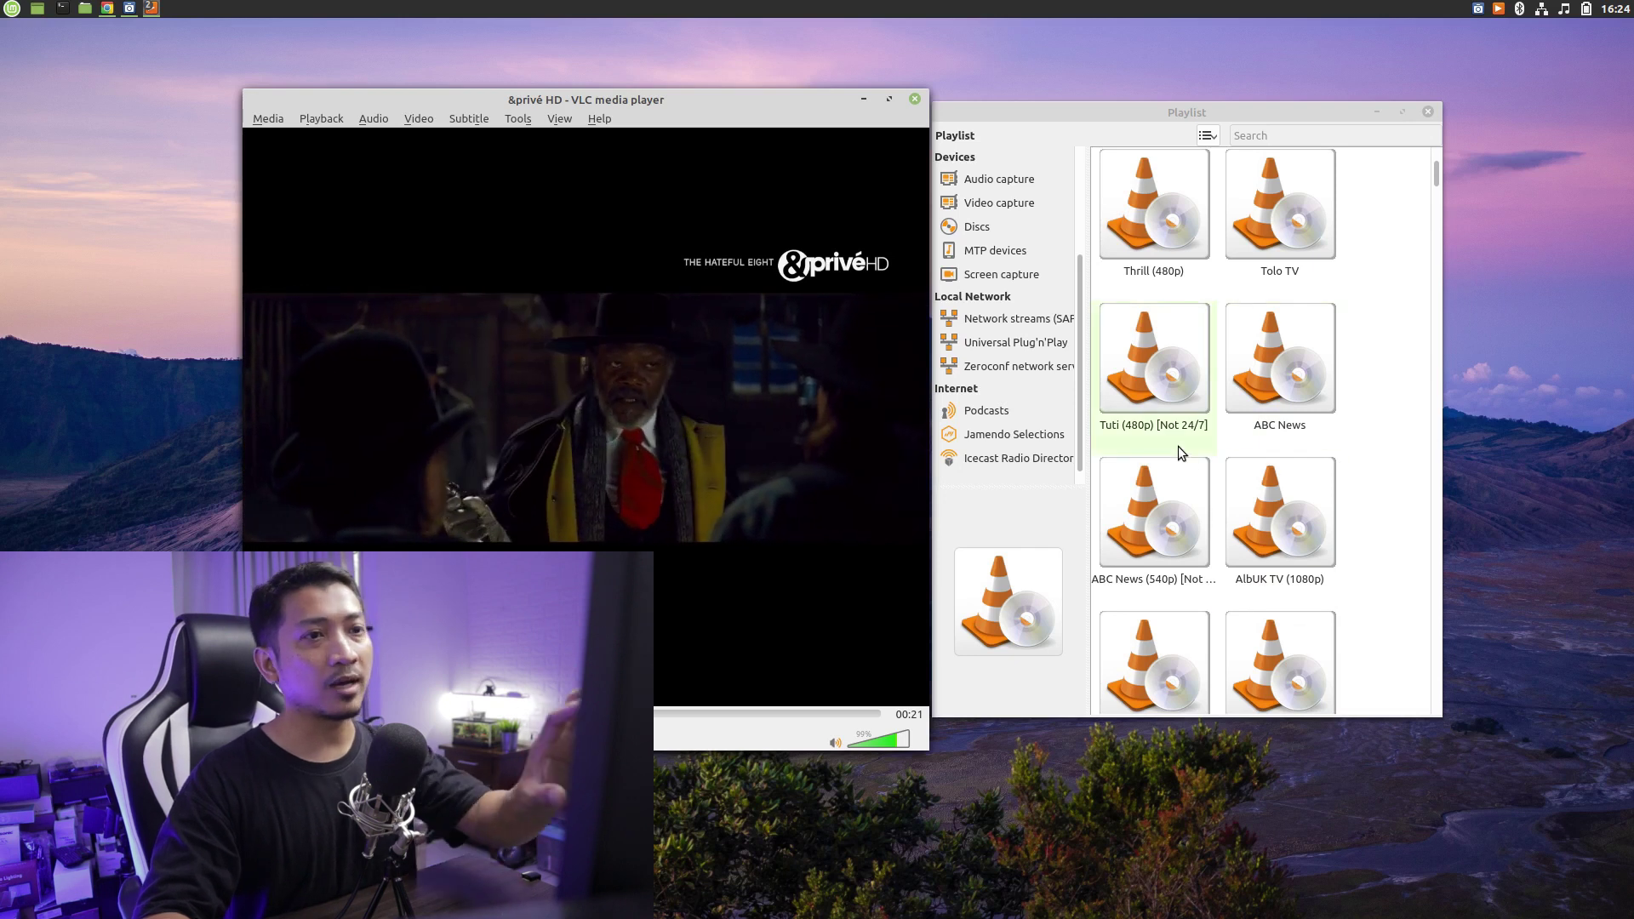
# Search the playlist for "indosia" and try to play the Indosiar channel
pyautogui.scroll(-3, 1178, 446)
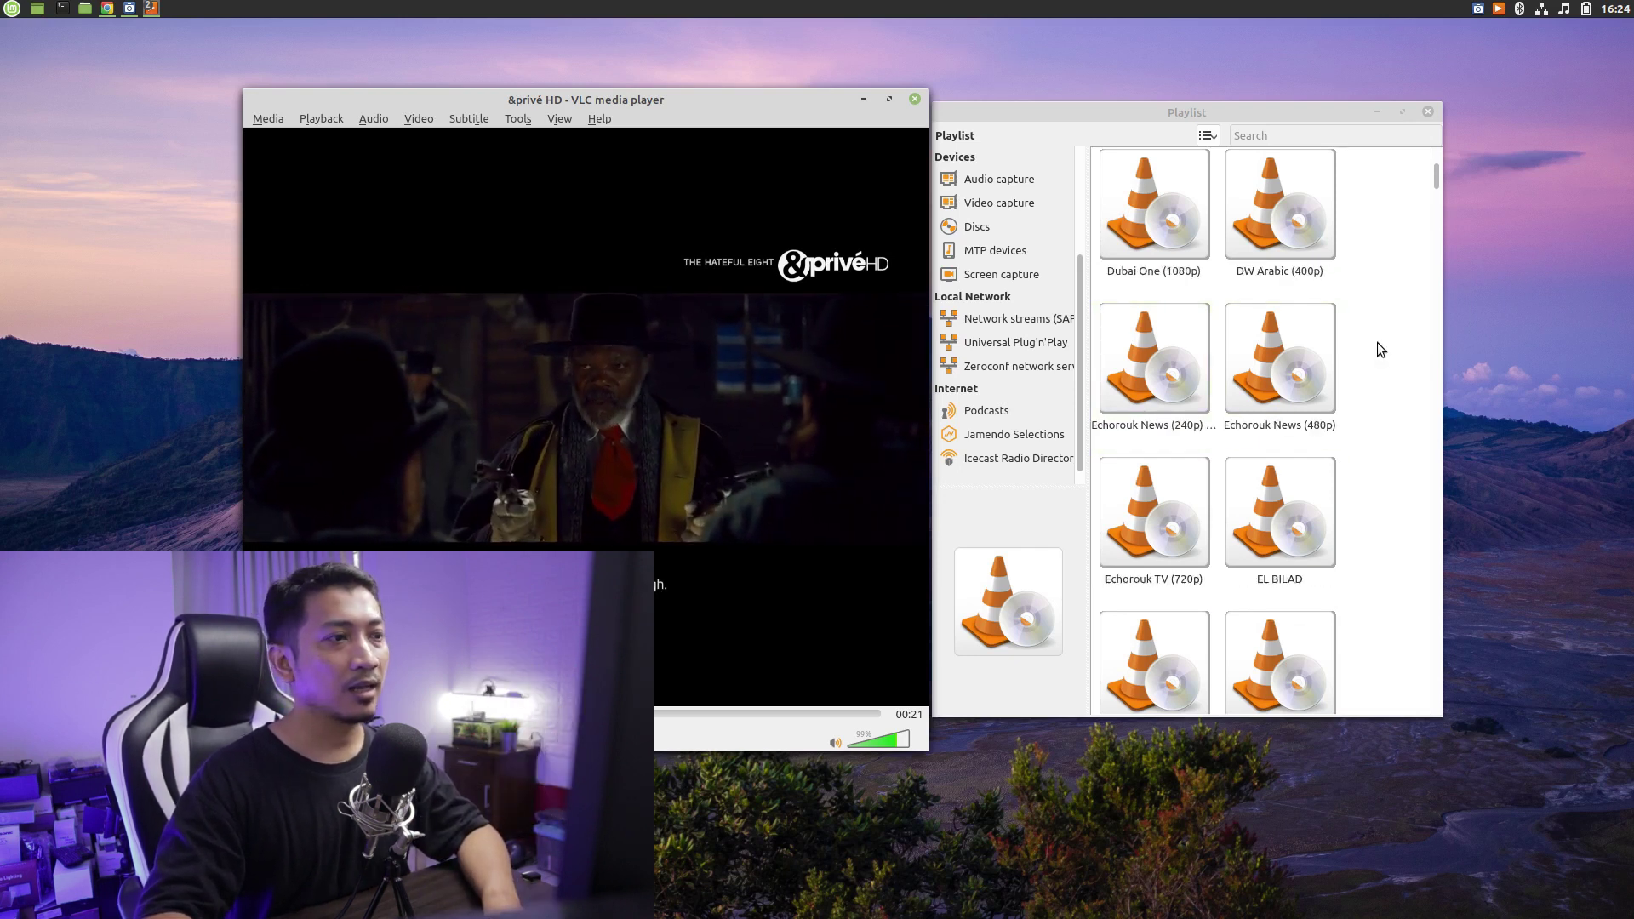
pyautogui.click(1433, 171)
pyautogui.scroll(-3, 1360, 350)
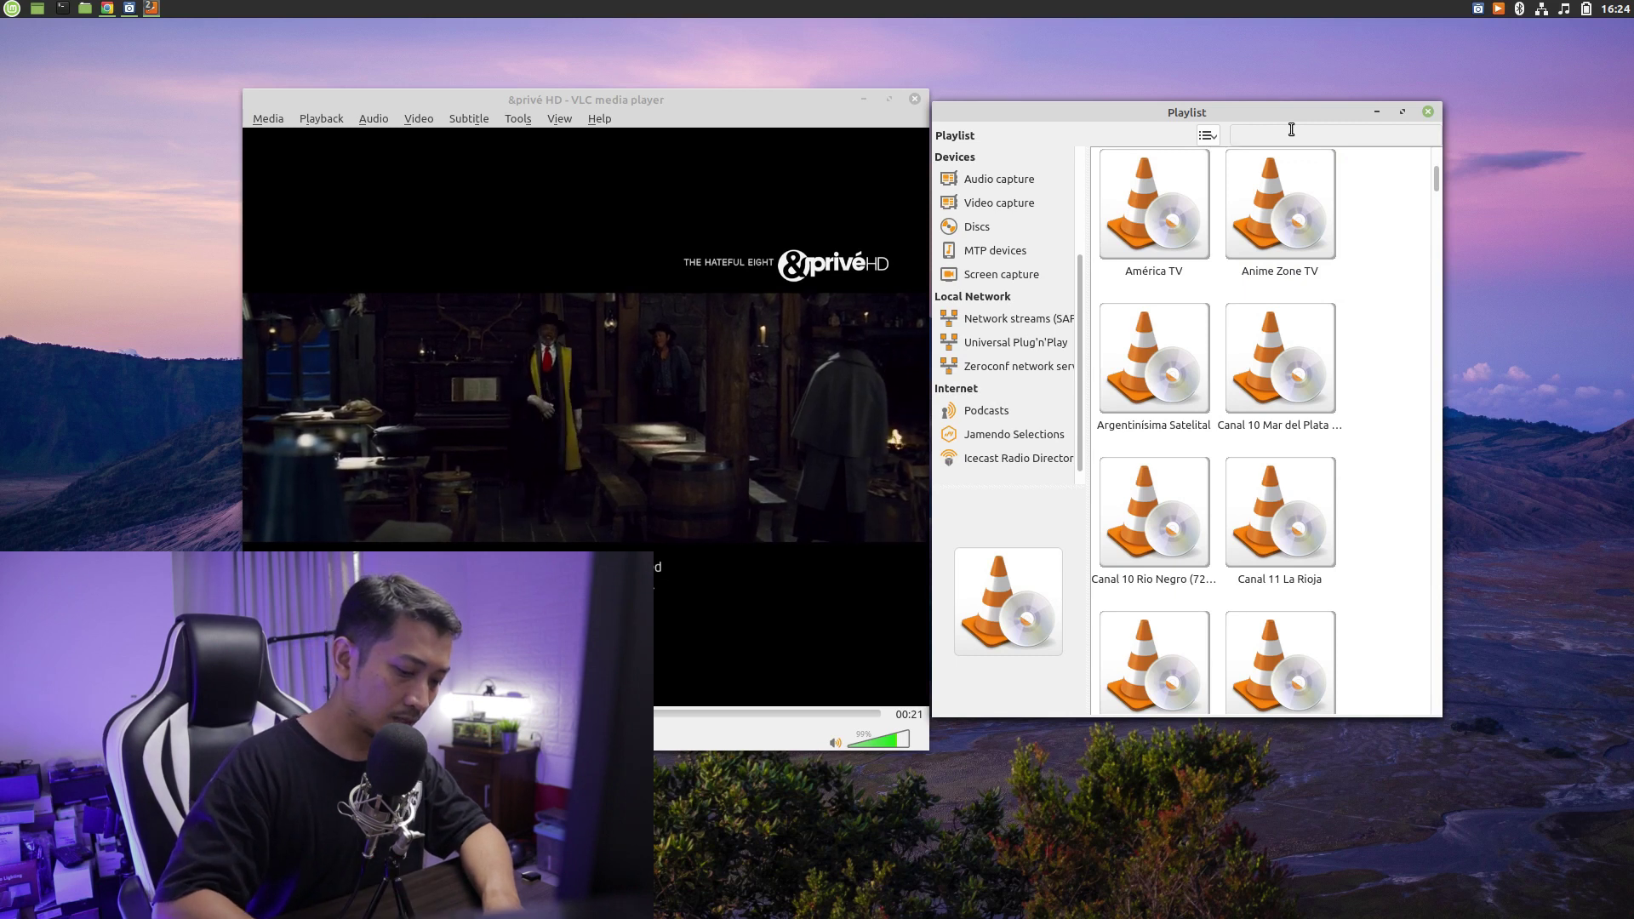
pyautogui.write('indosia')
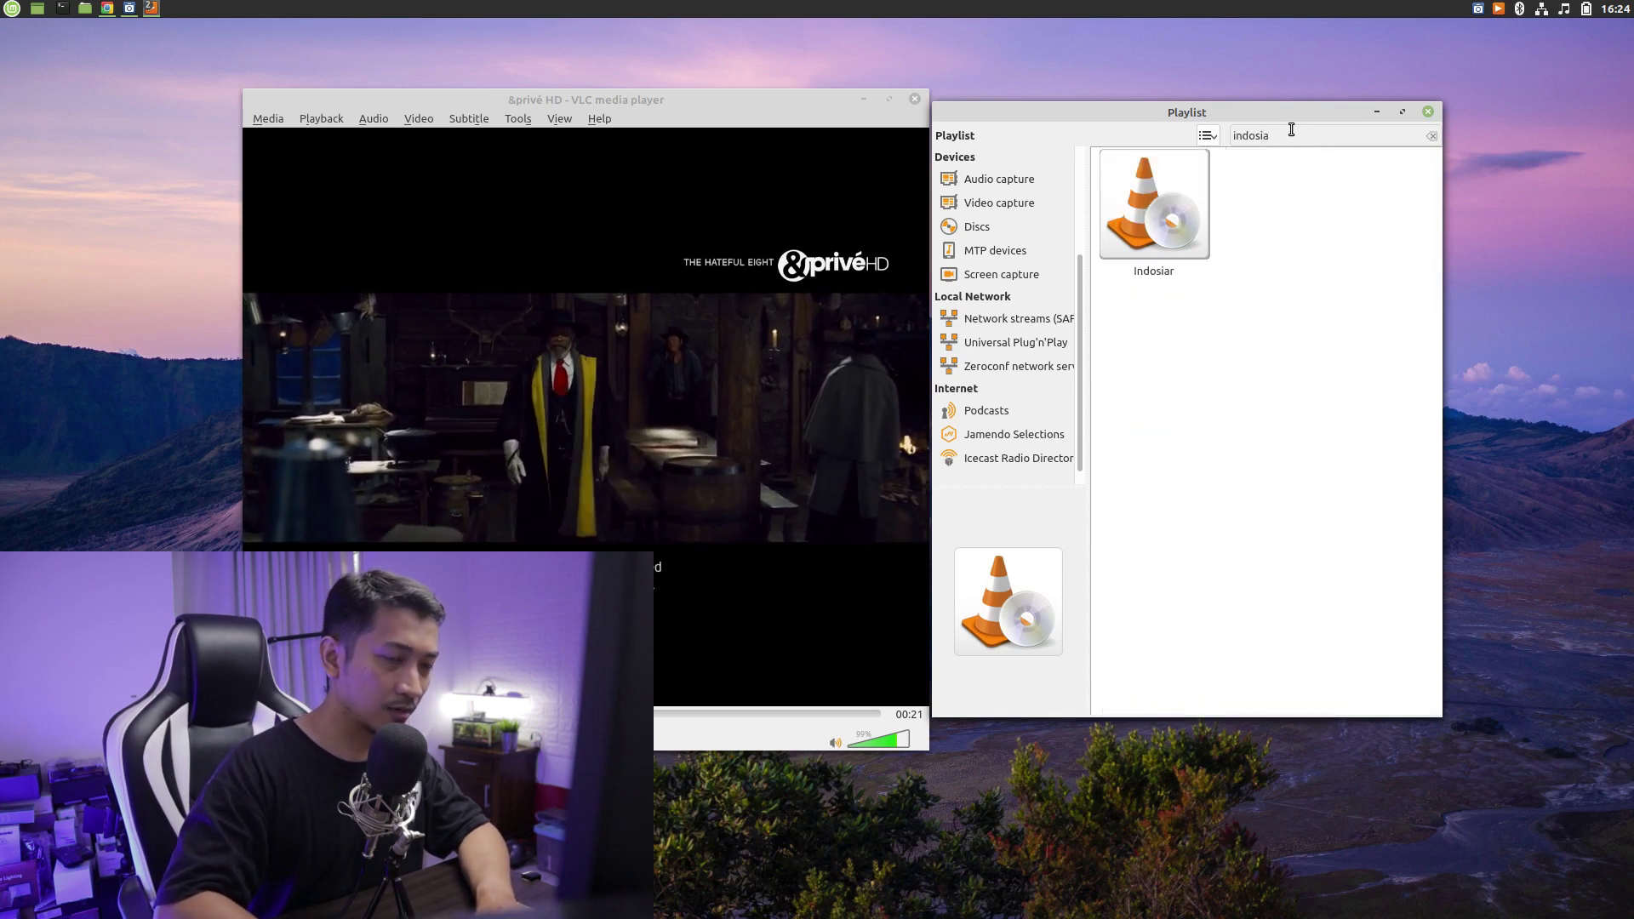
pyautogui.click(1170, 213)
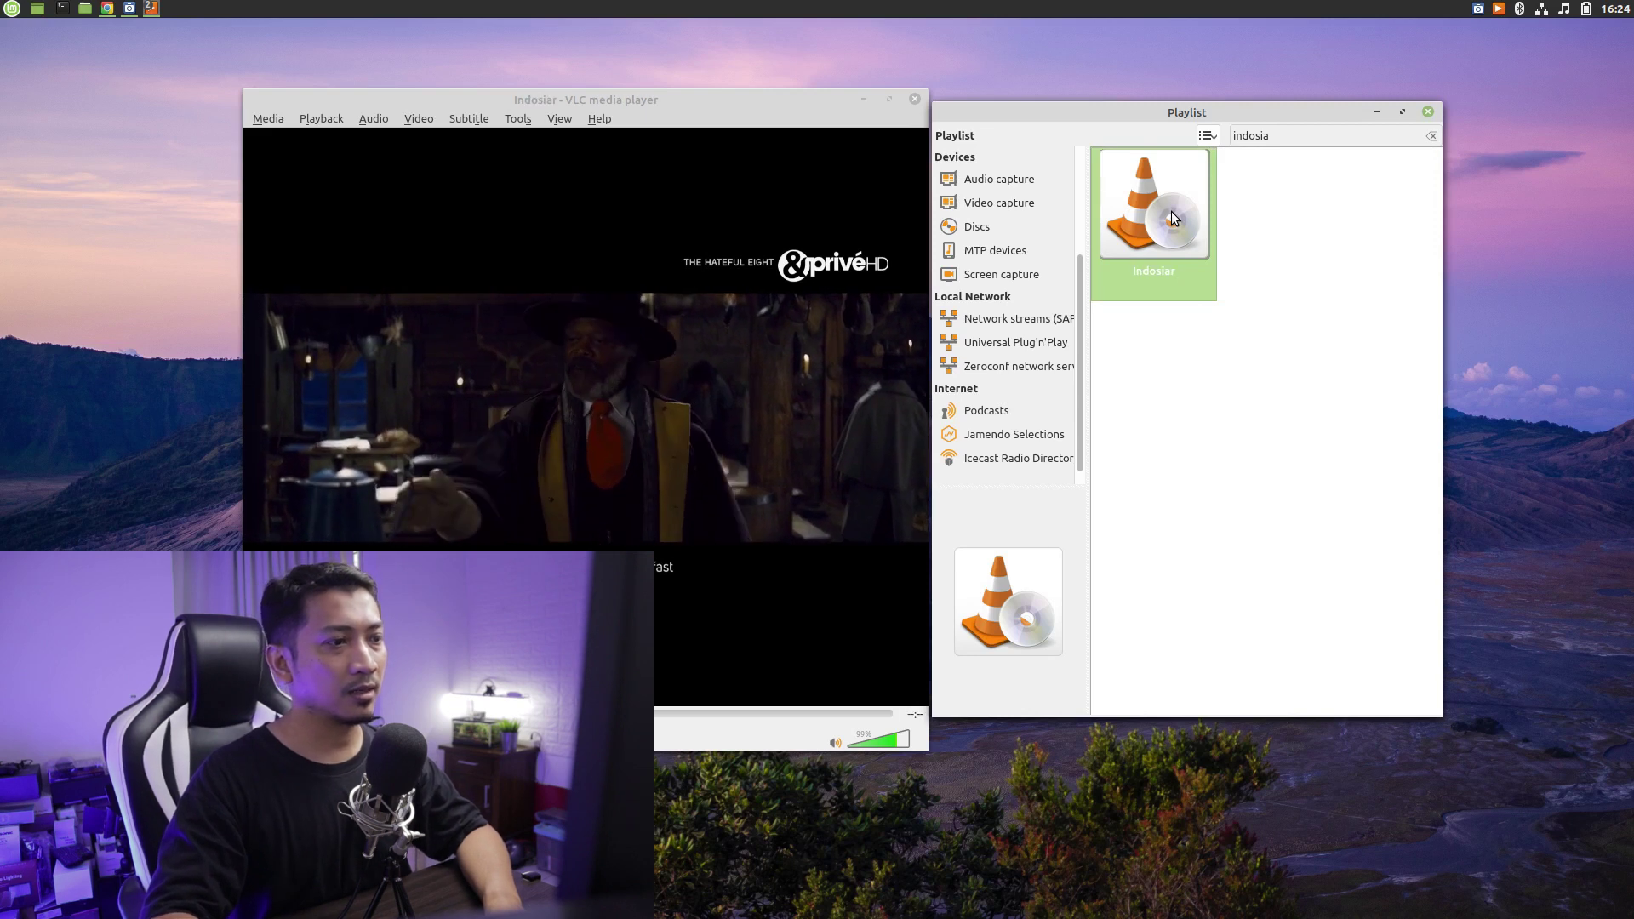
pyautogui.doubleClick(1171, 212)
pyautogui.click(743, 503)
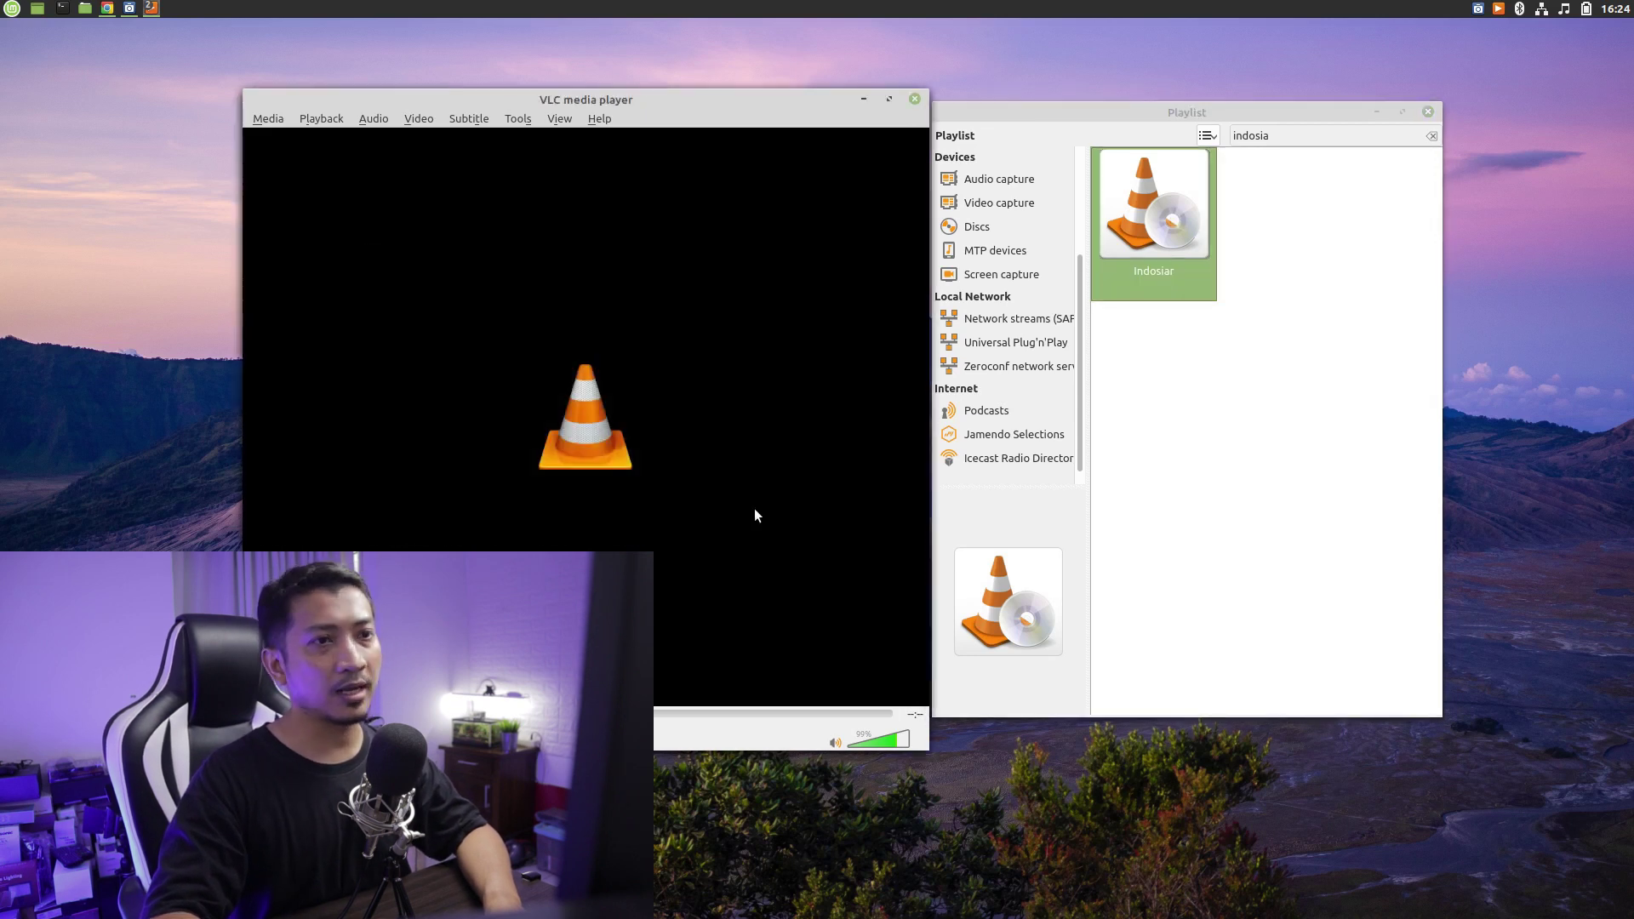
# Search the playlist for "rcti", play the RCTI (720p) channel and lower the system volume
pyautogui.doubleClick(1271, 146)
pyautogui.write('r')
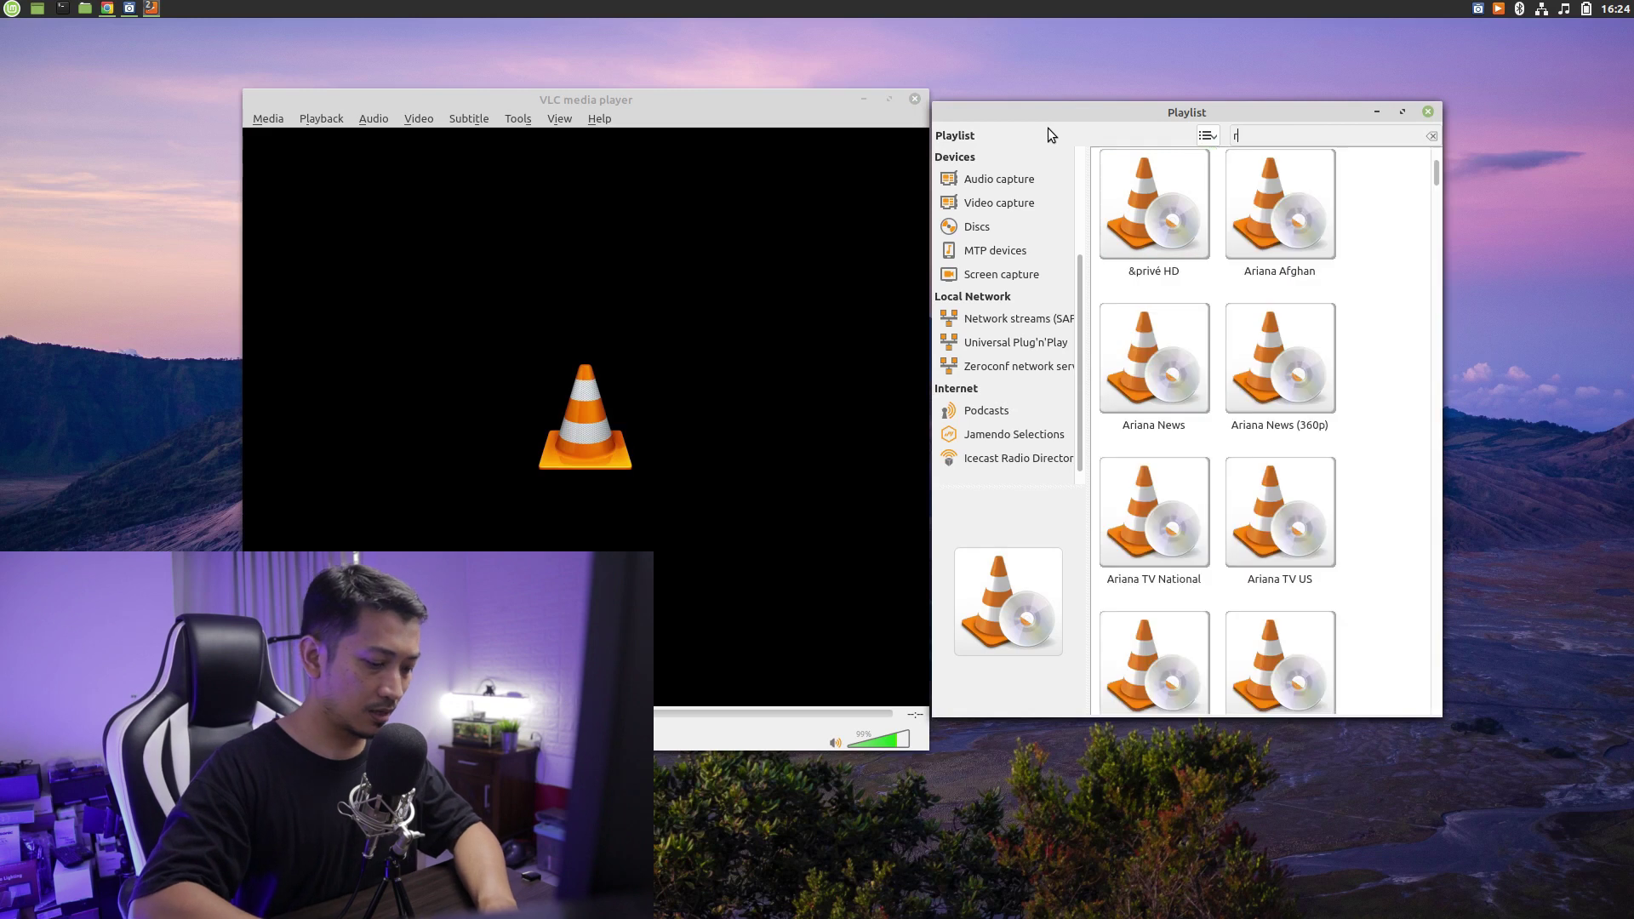
pyautogui.write('cti')
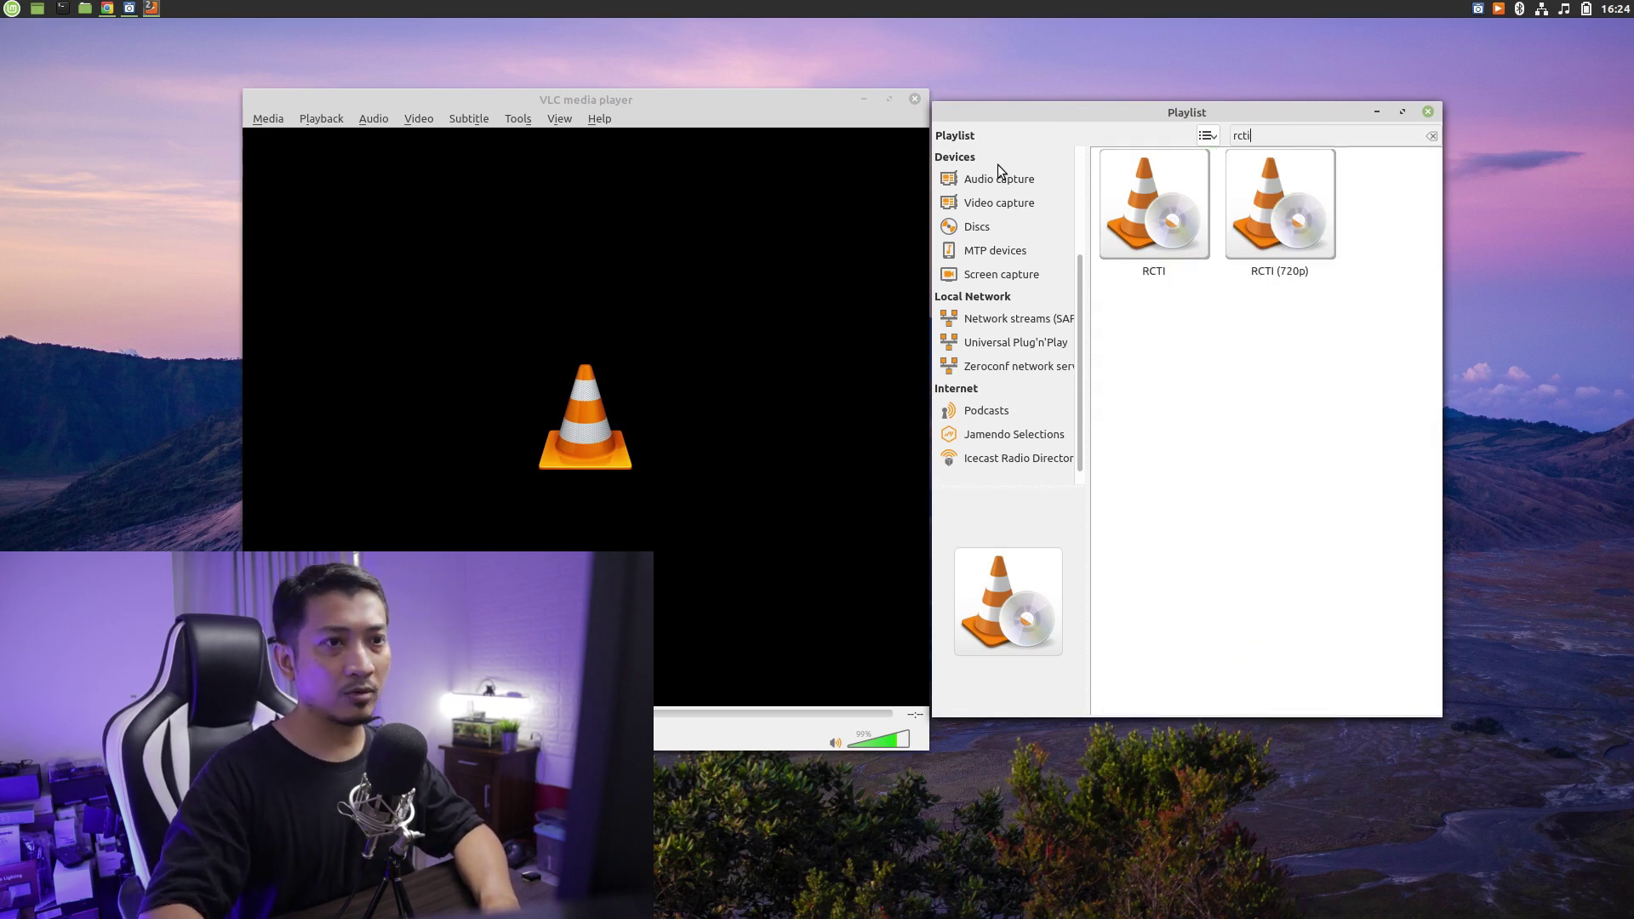
pyautogui.click(1253, 214)
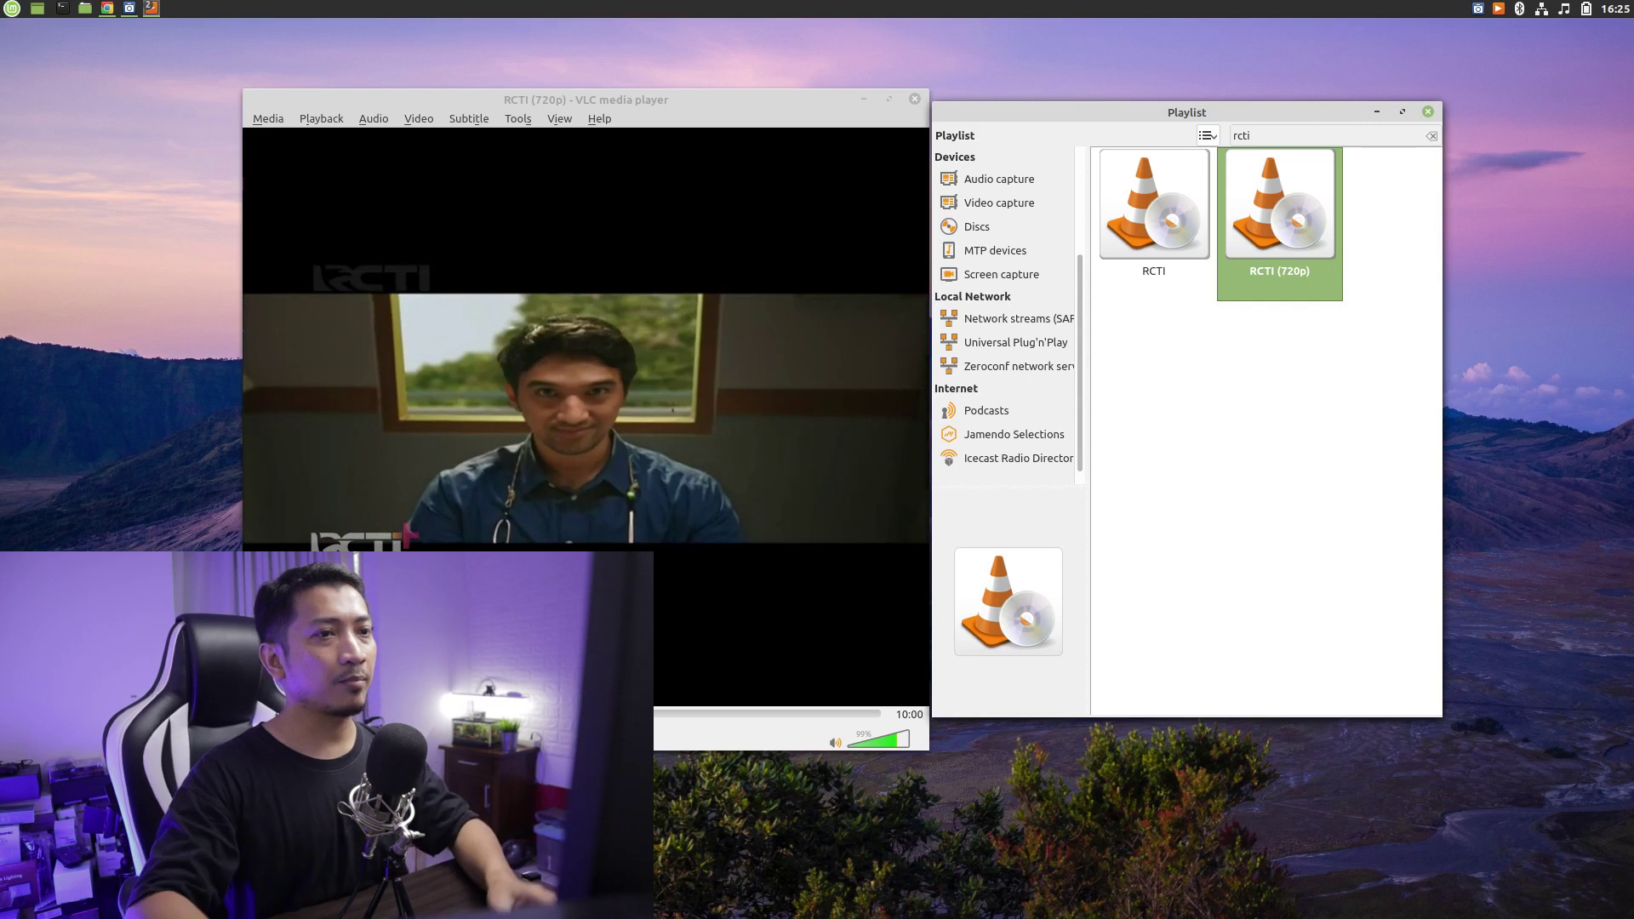
pyautogui.press('XF86AudioLowerVolume')
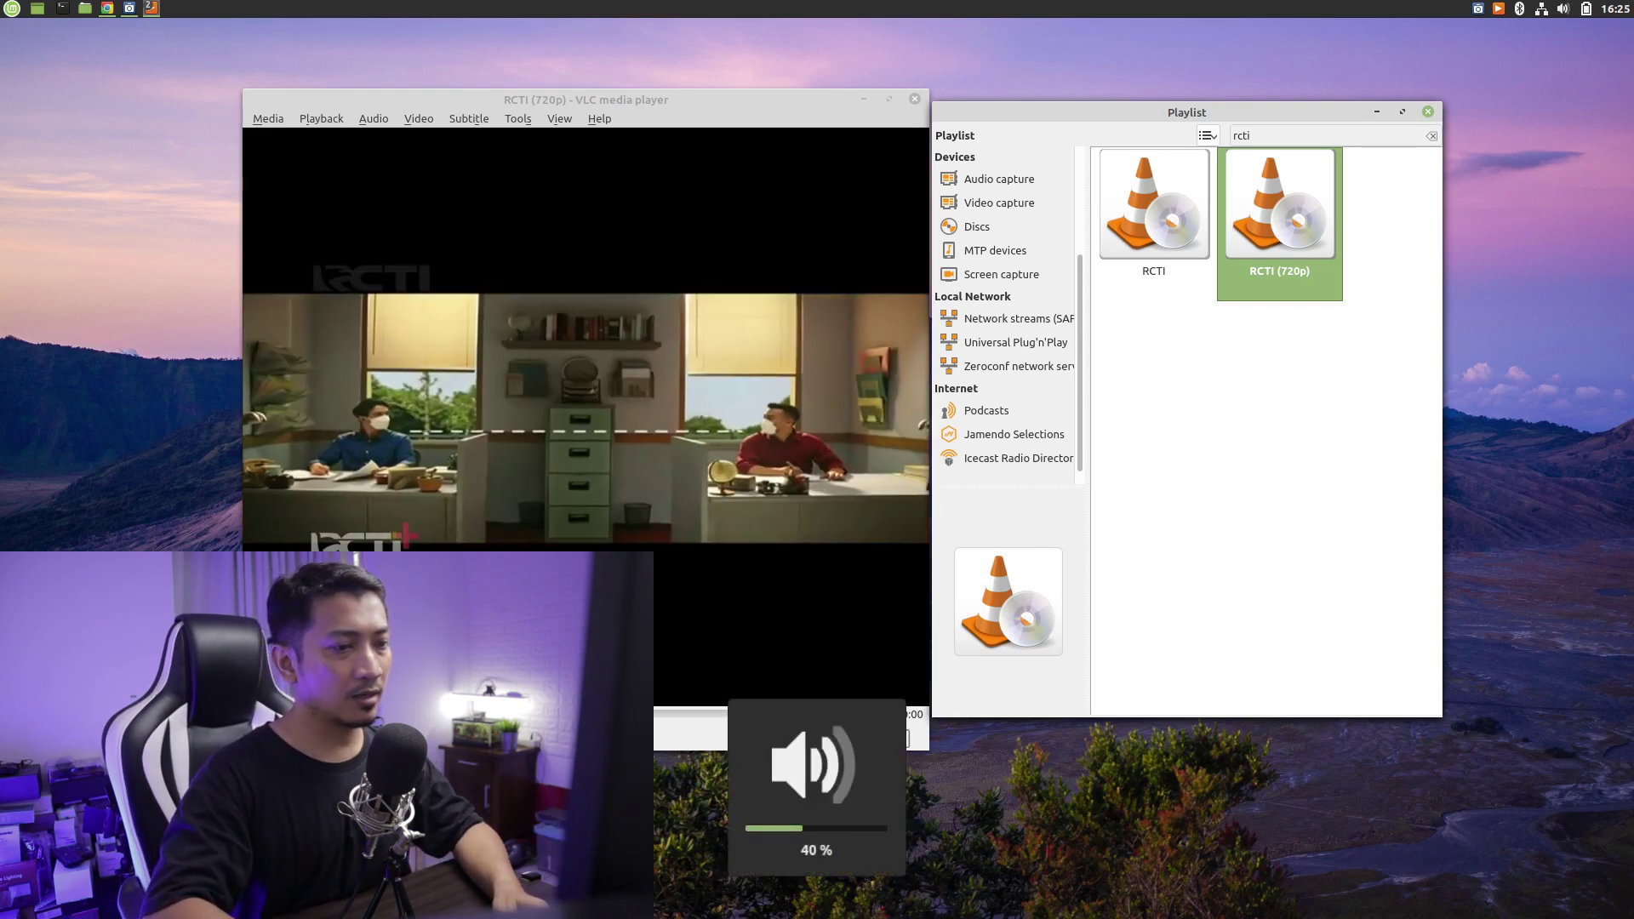
pyautogui.press('XF86AudioLowerVolume')
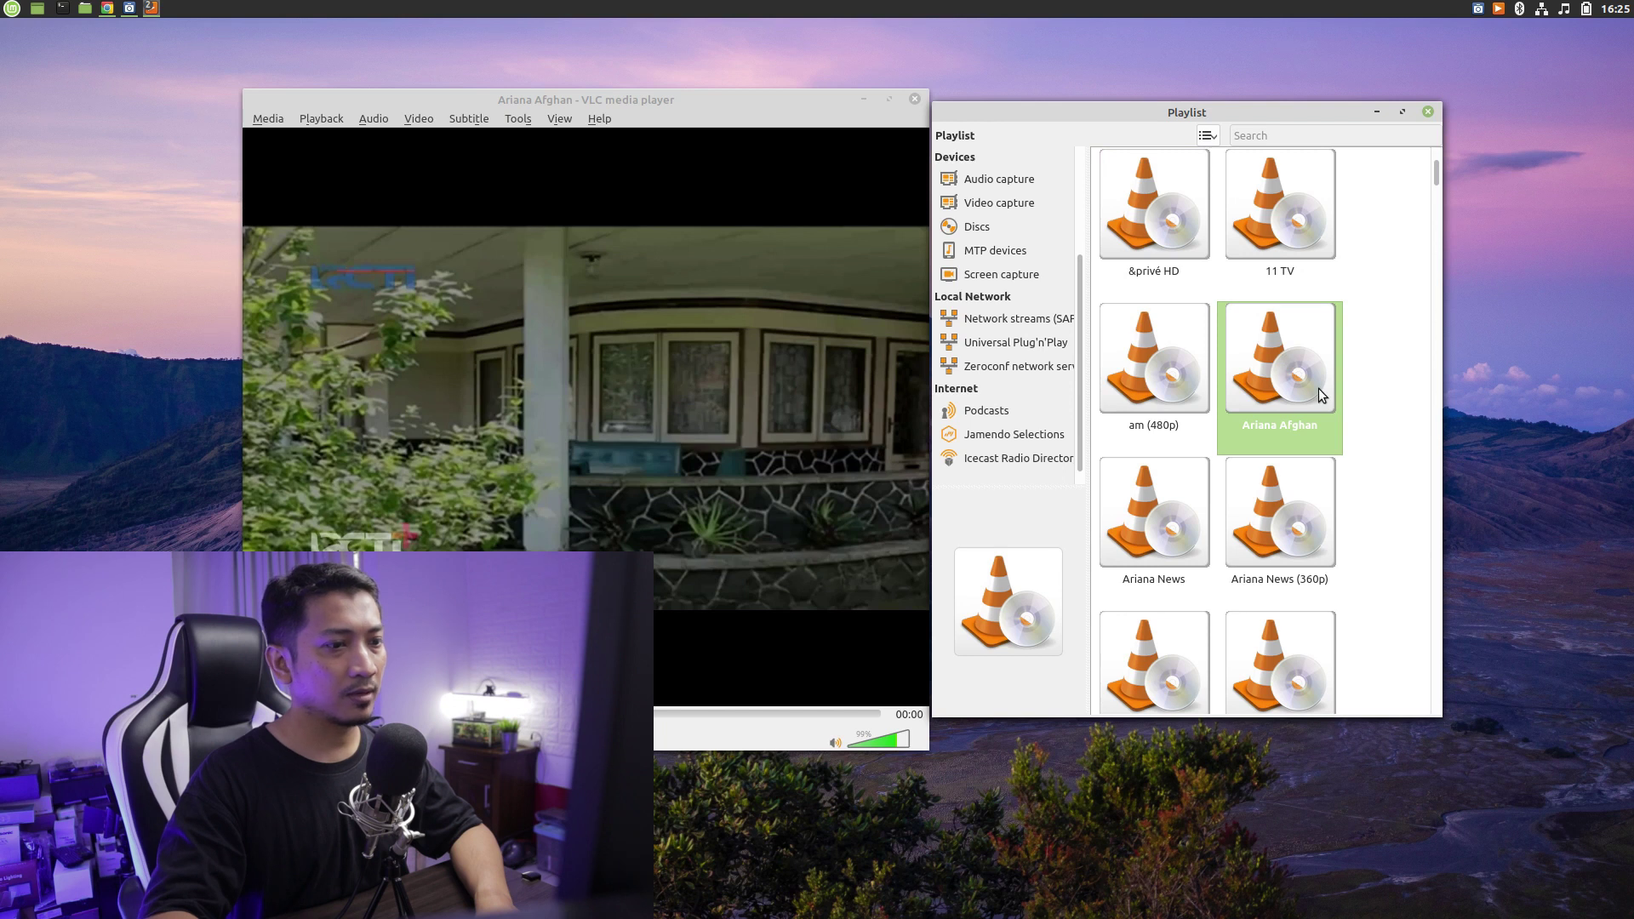
# Browse the unfiltered playlist for other countries' channels and bring the player window back into focus
pyautogui.scroll(-5, 1319, 390)
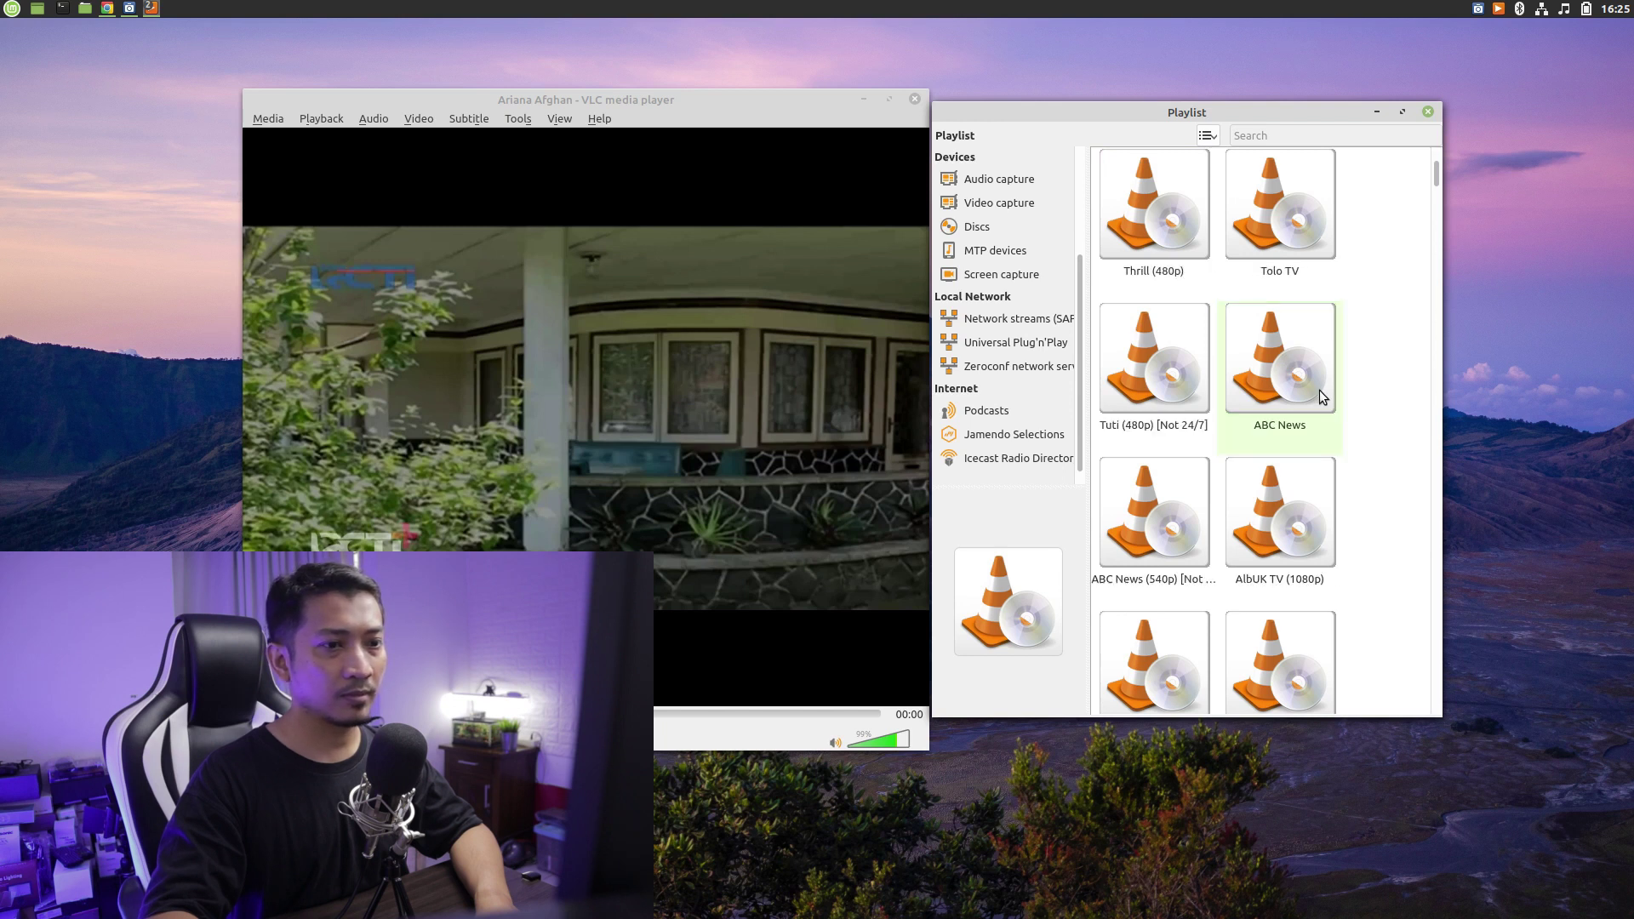
pyautogui.scroll(-5, 1319, 390)
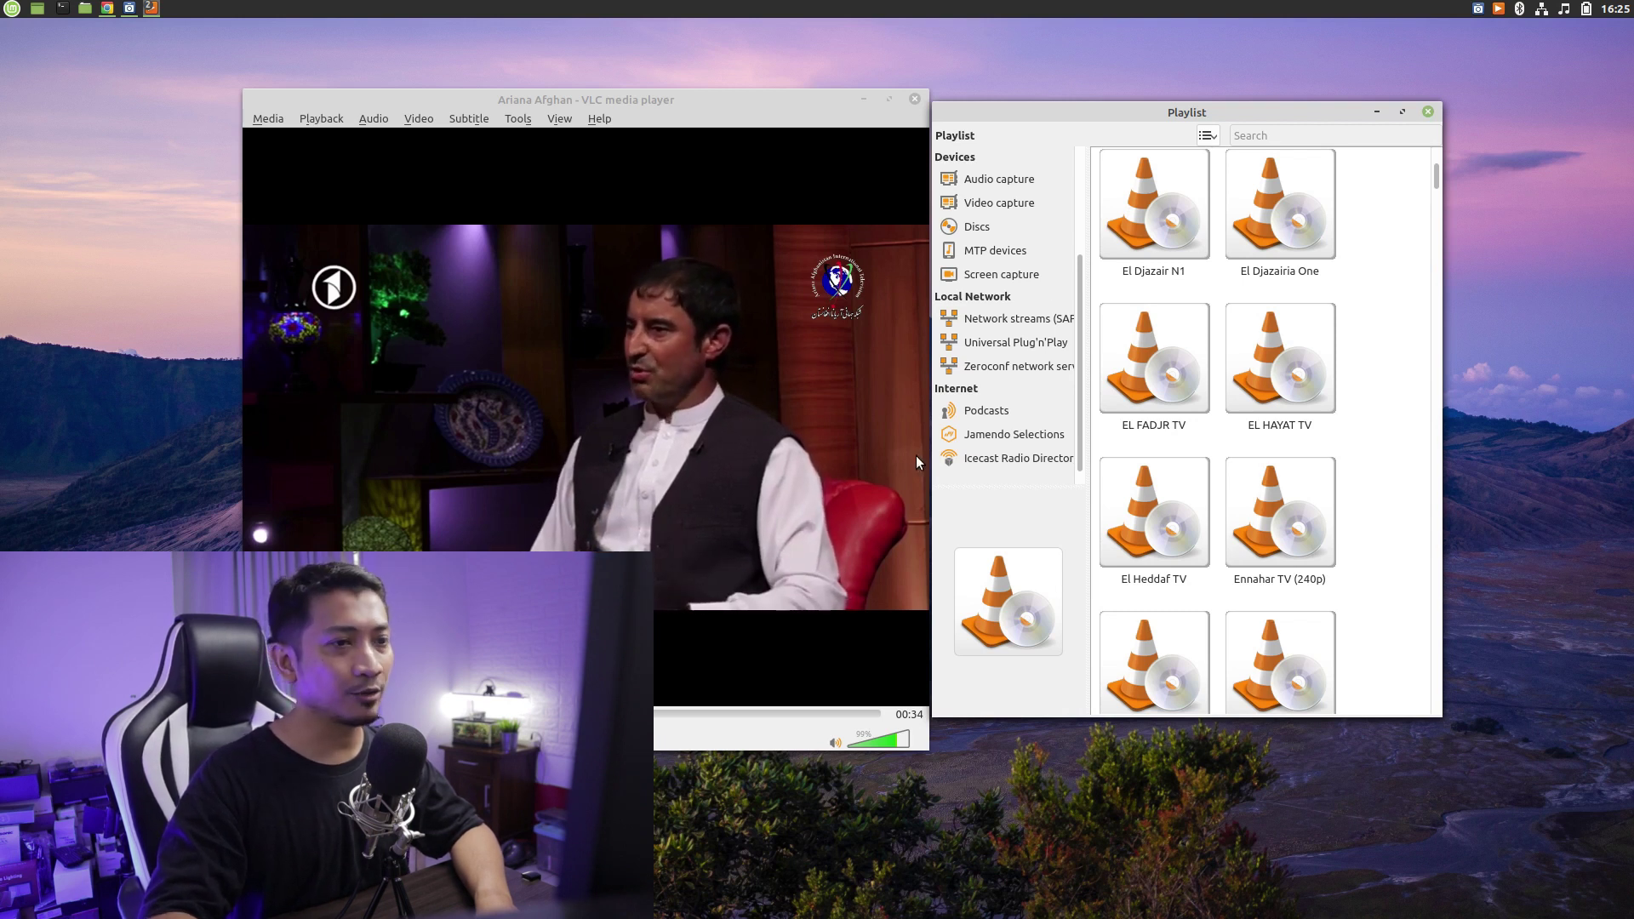
pyautogui.moveTo(977, 415)
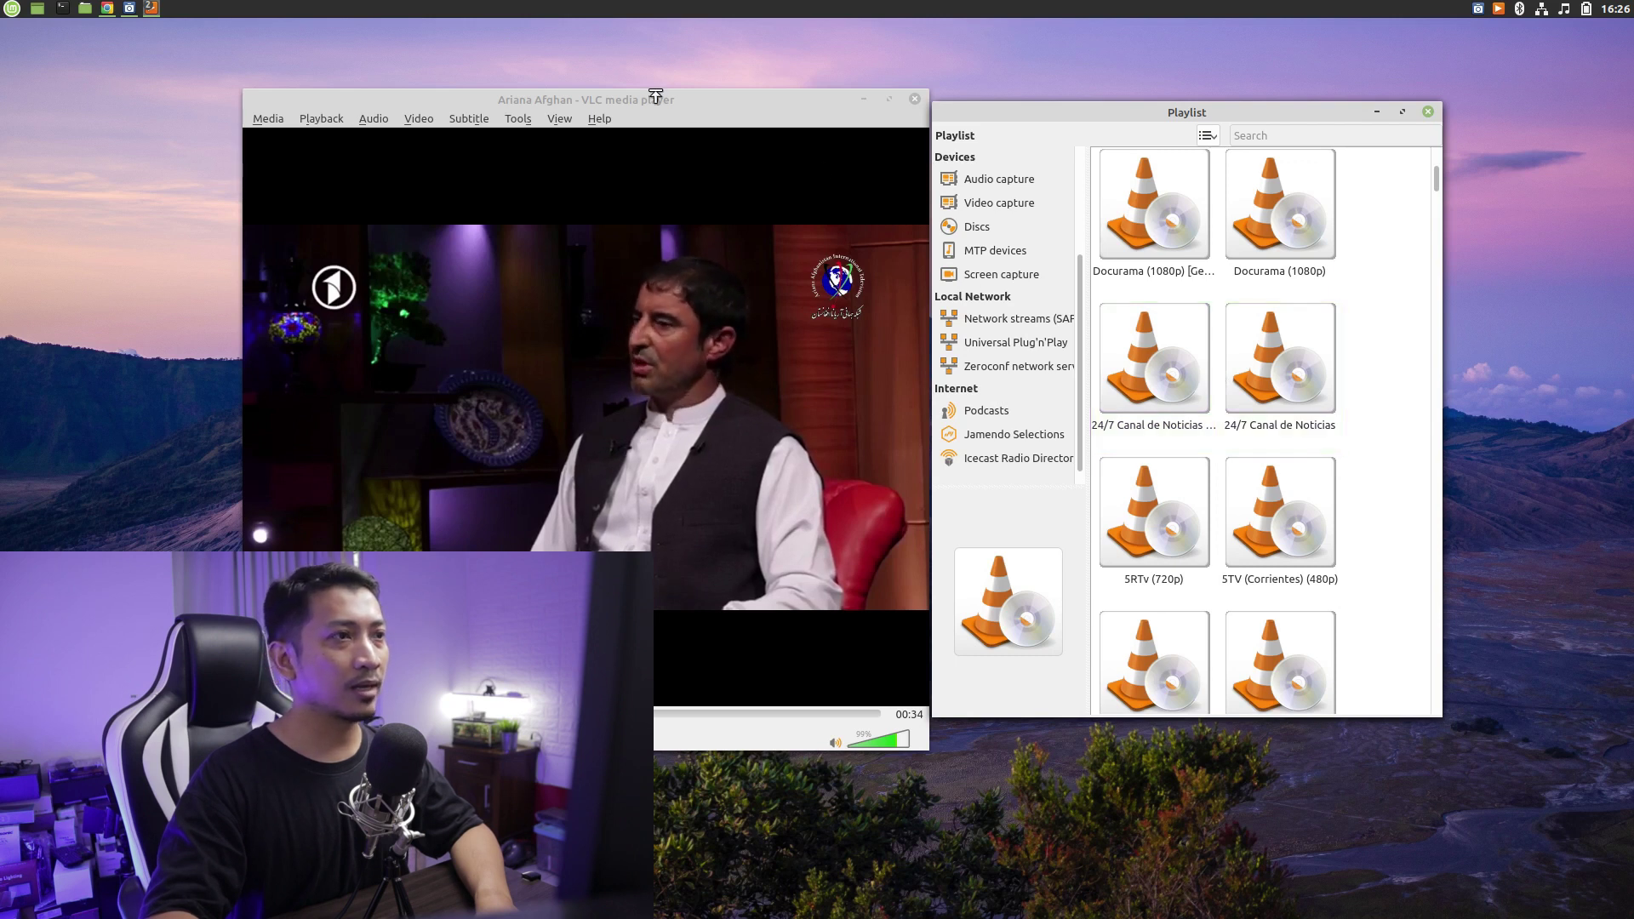
pyautogui.click(576, 97)
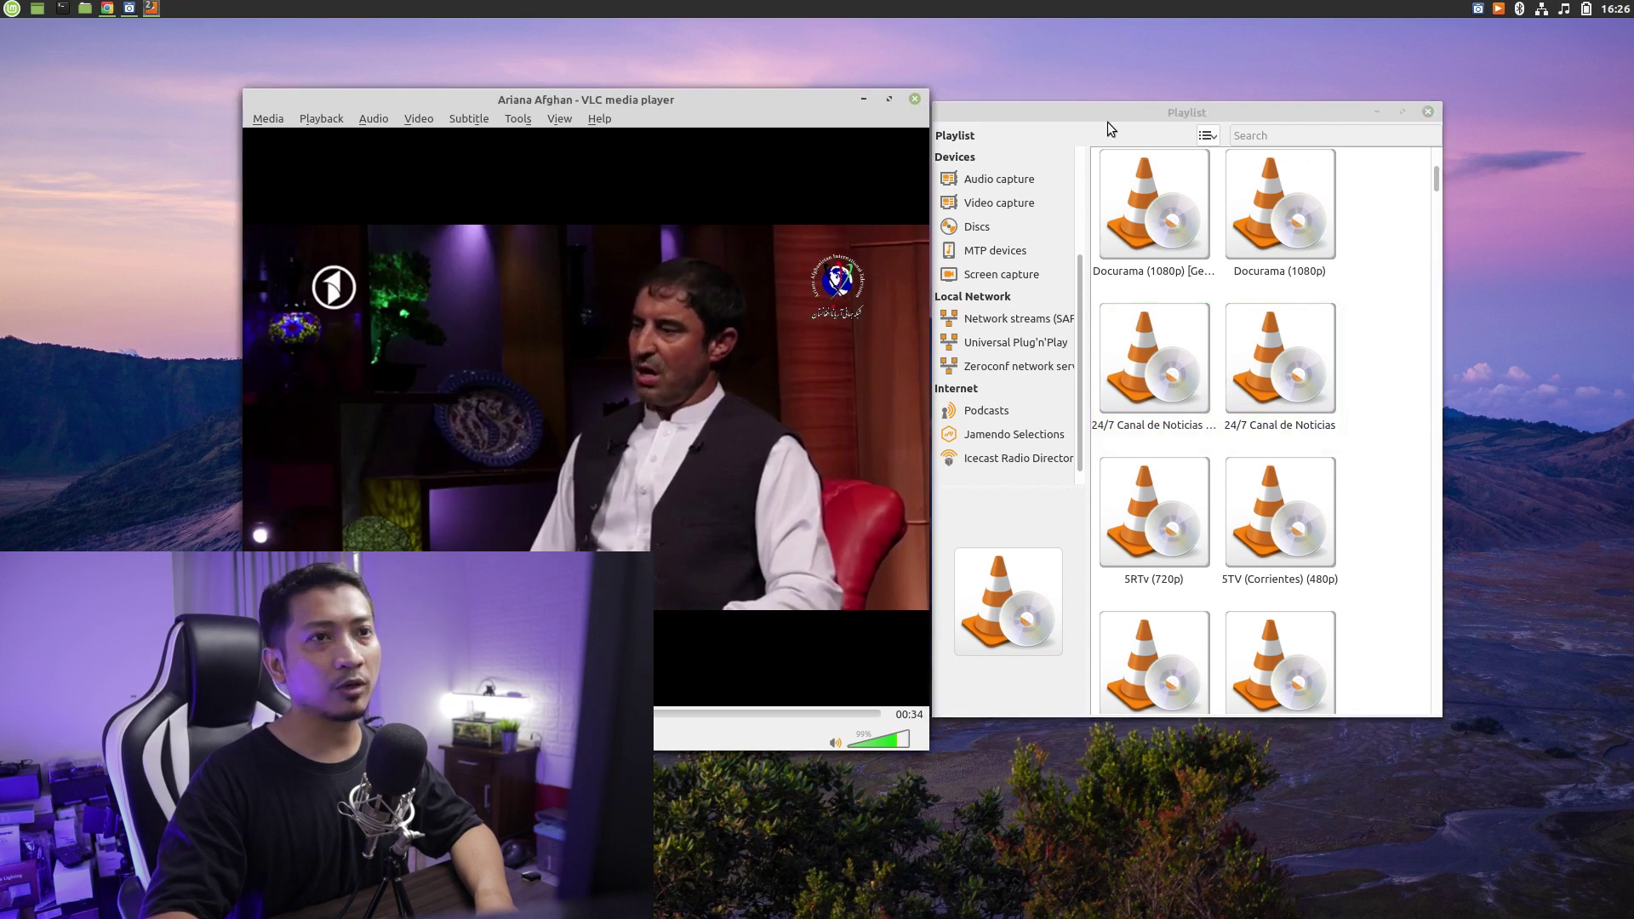